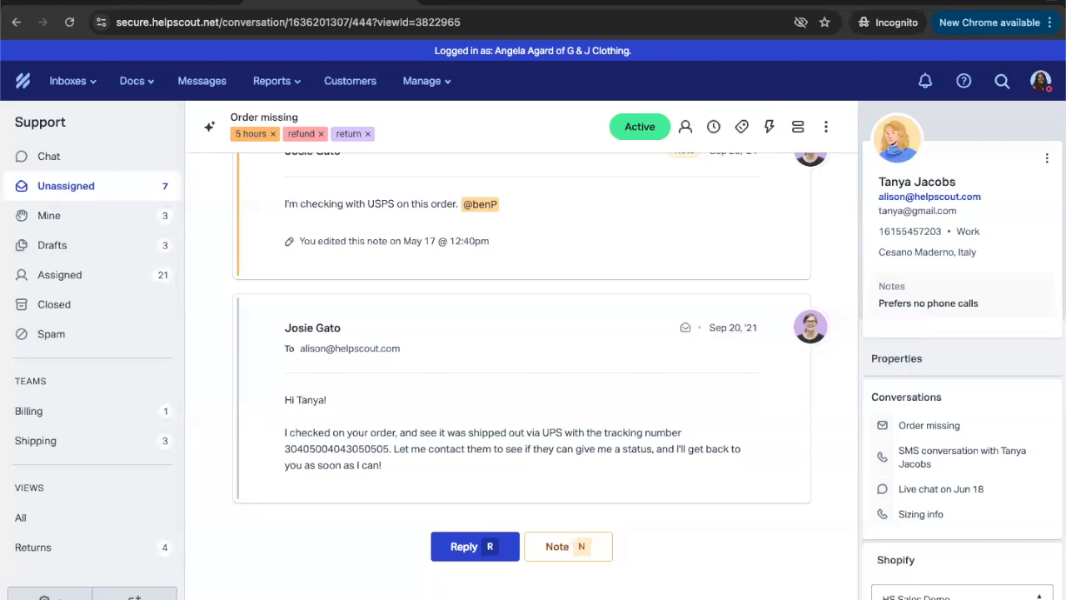
Step: Read through the Order missing conversation from the customer's first message down to the latest reply
scroll(287, 328, up, 10)
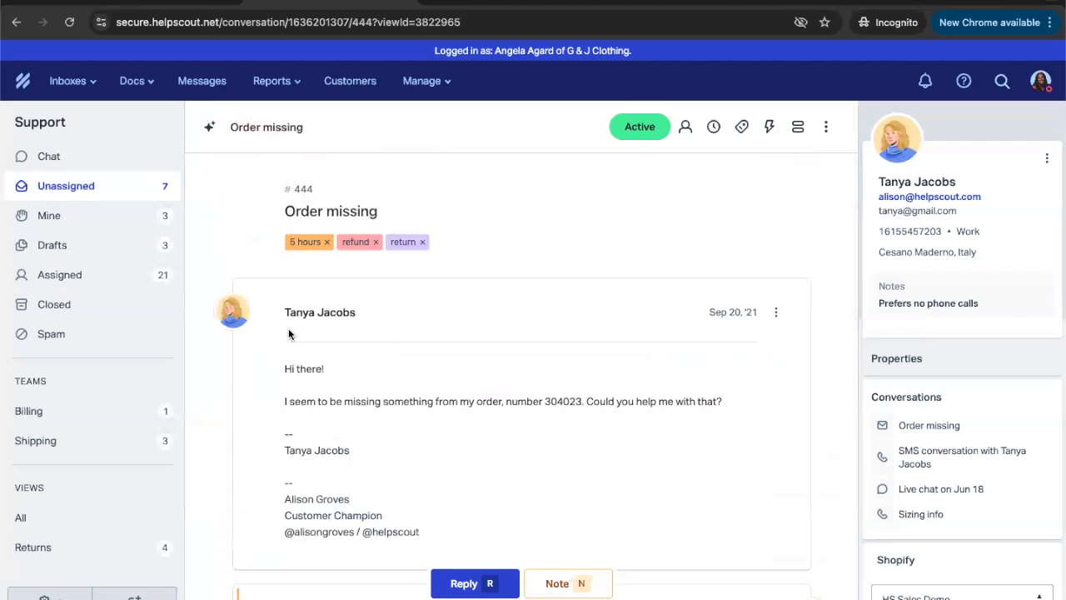
scroll(288, 328, down, 3)
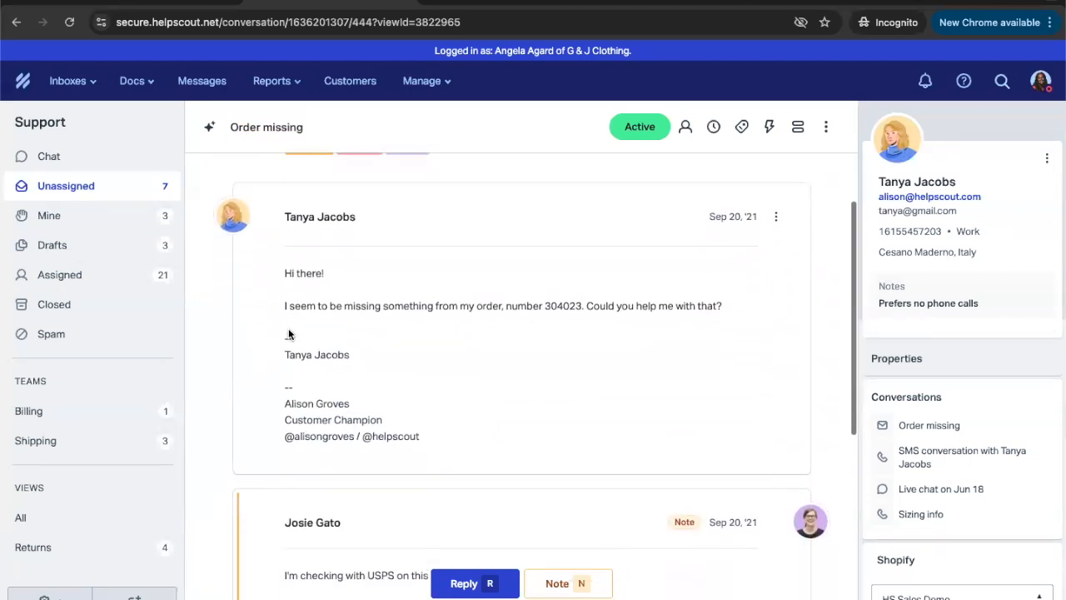
scroll(288, 328, down, 2)
scroll(289, 328, down, 5)
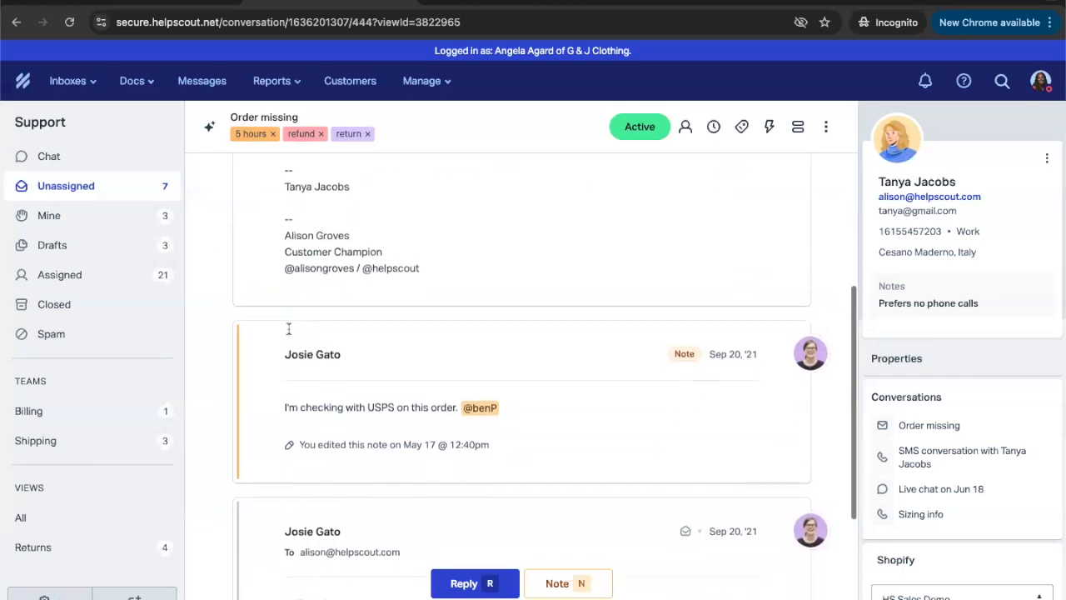
scroll(289, 328, down, 1)
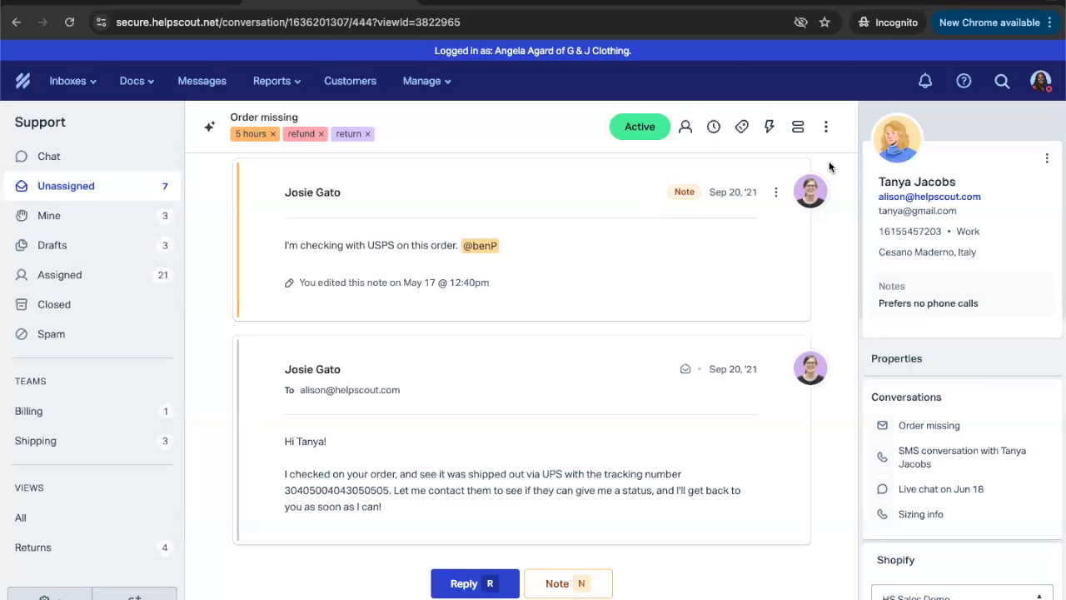
Step: Show the conversation's details and review its event history below the latest reply
click(824, 128)
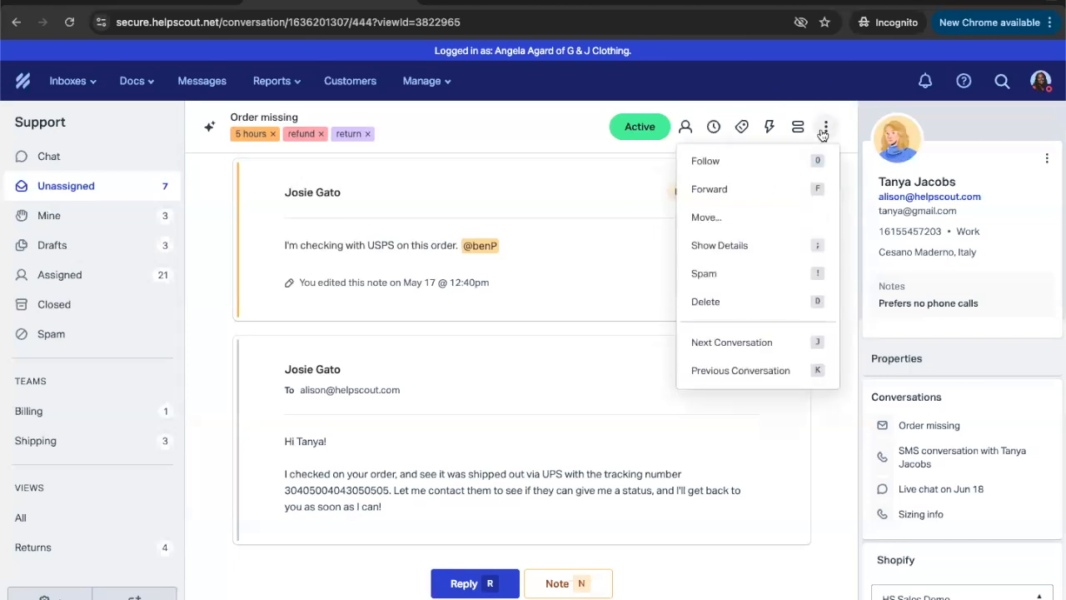
click(775, 248)
scroll(727, 375, down, 3)
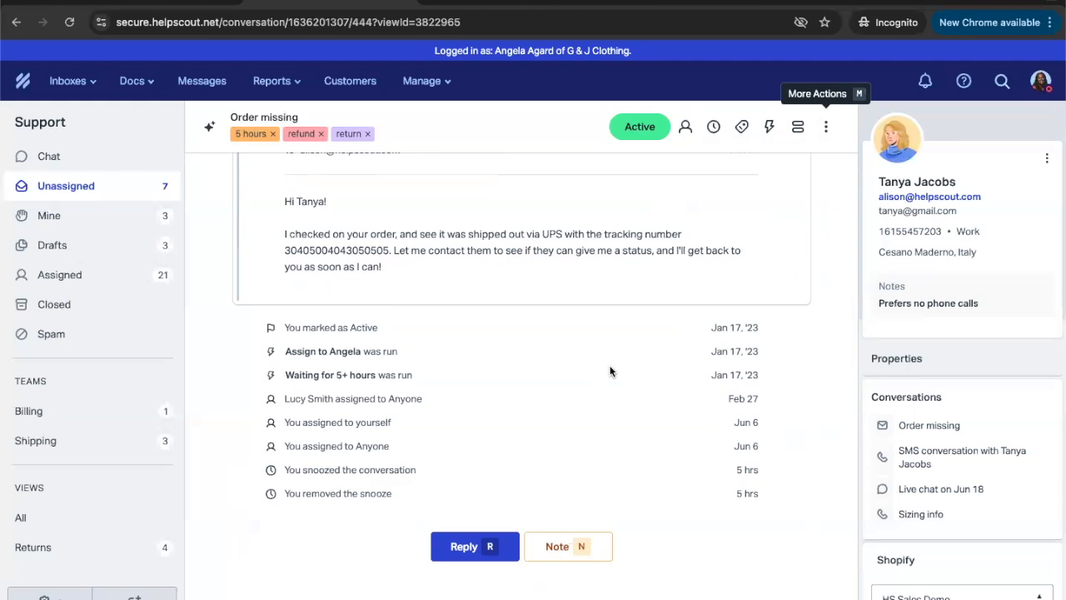
Step: Hide the event history details of the Order missing conversation
click(825, 127)
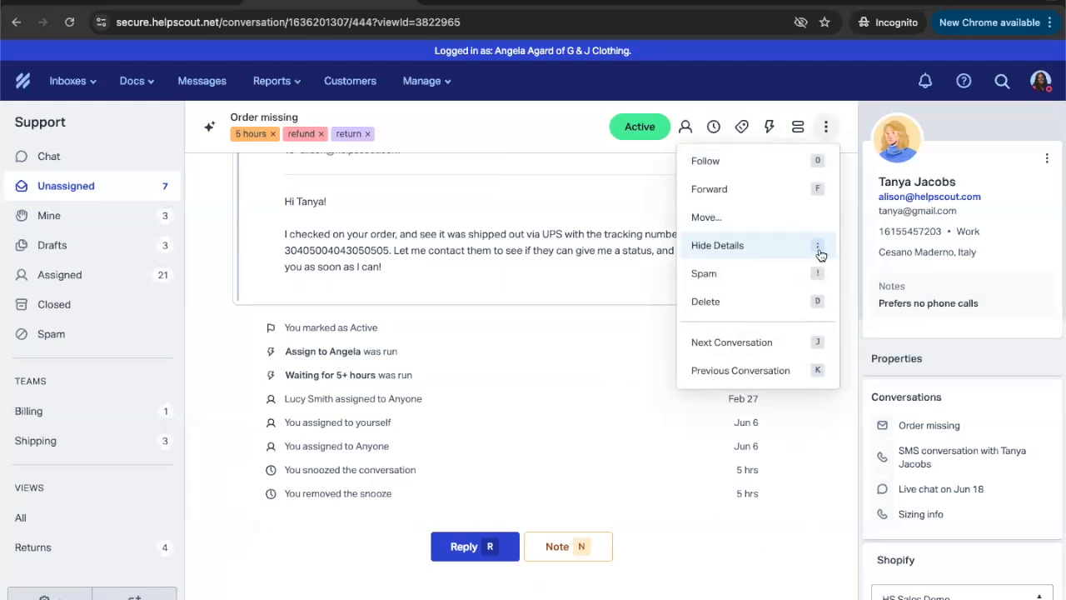
click(503, 367)
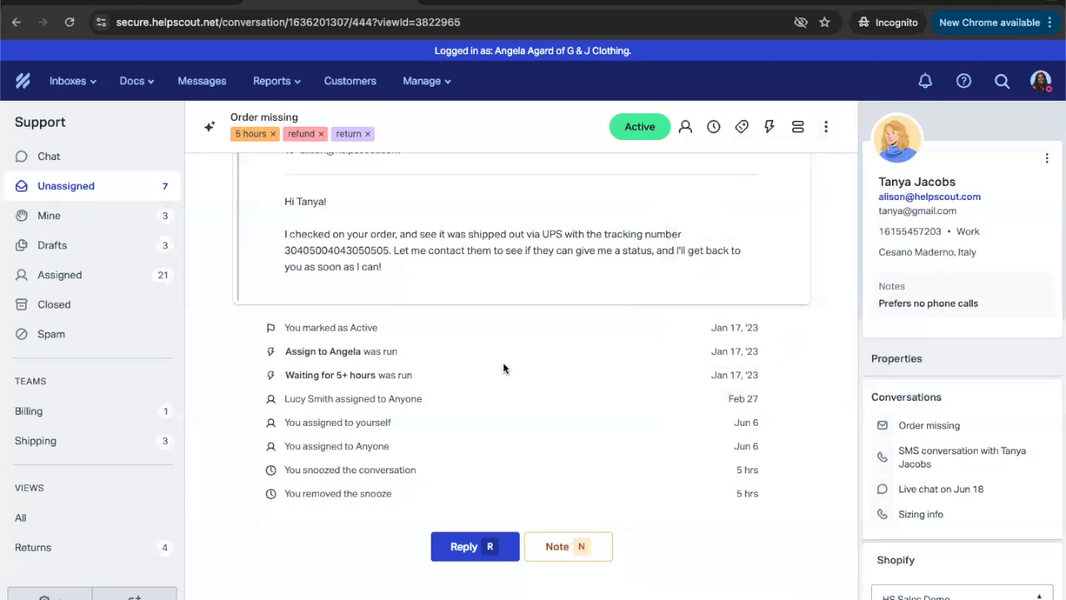
key(;)
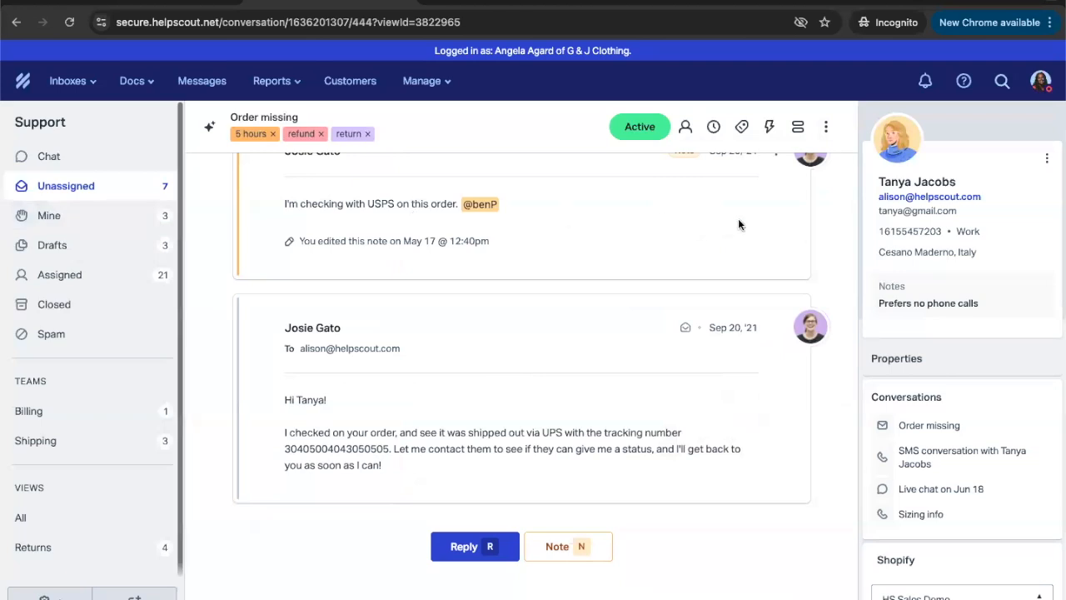
Step: Look through the customer's sidebar, from the contact details and past conversations to the Shopify orders
scroll(959, 243, down, 2)
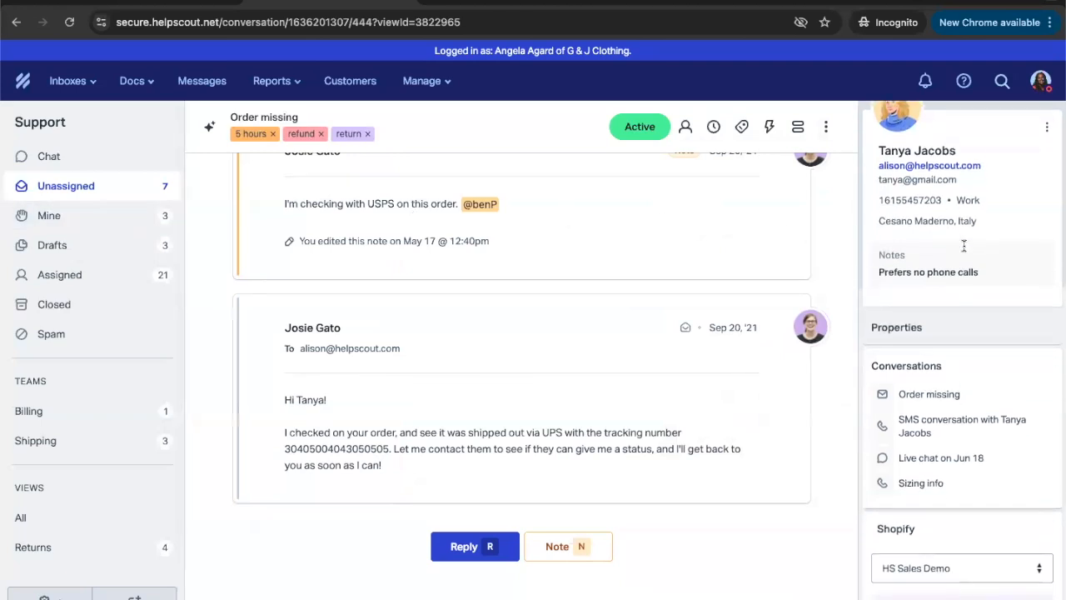
scroll(963, 245, down, 2)
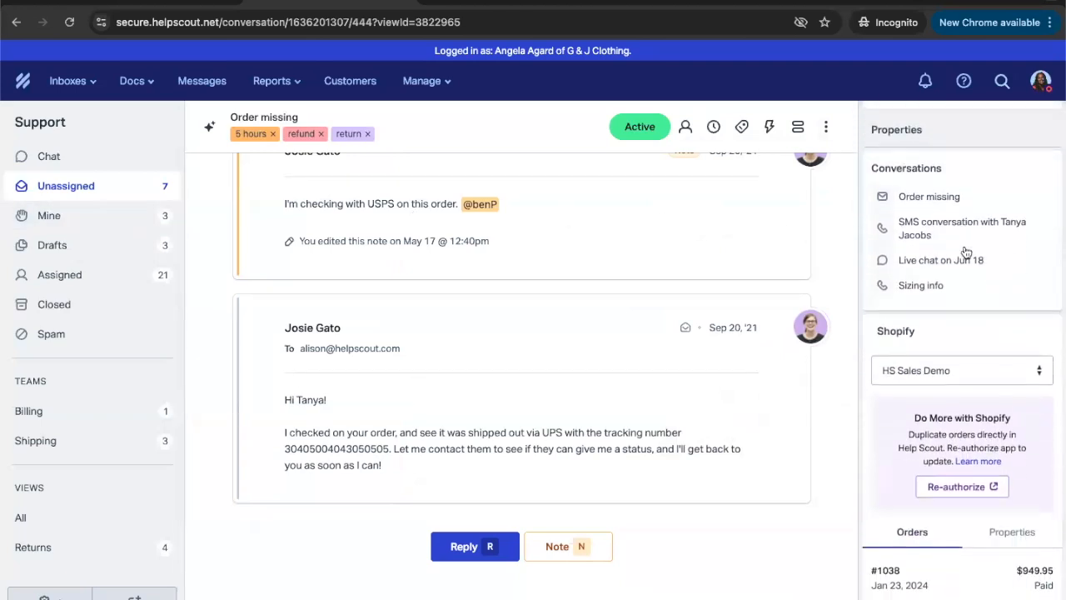
scroll(949, 237, down, 1)
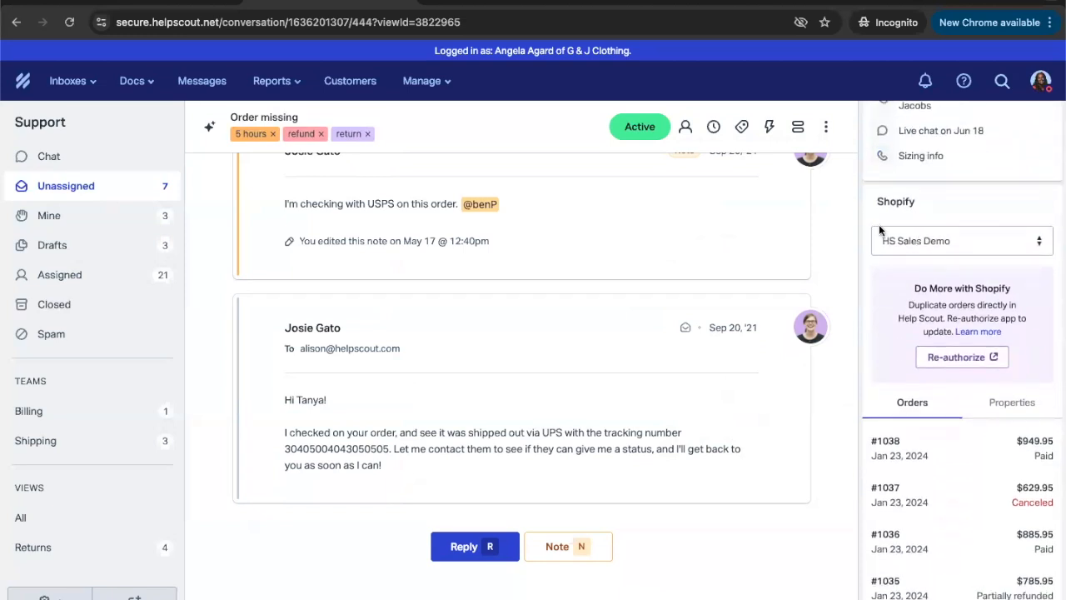
scroll(866, 224, down, 1)
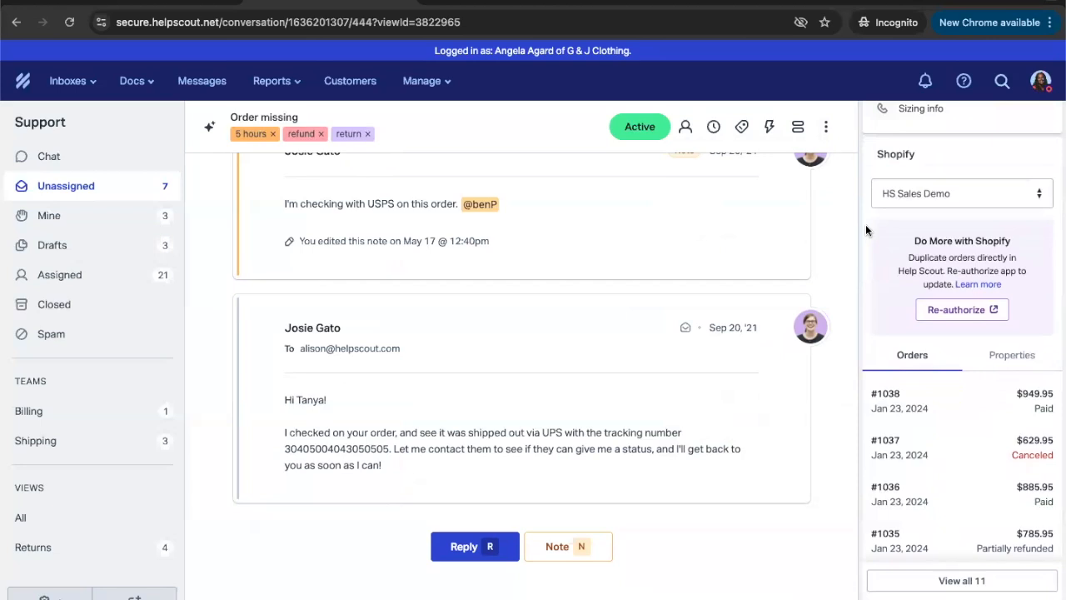
scroll(866, 224, down, 1)
scroll(865, 224, up, 5)
scroll(865, 224, up, 2)
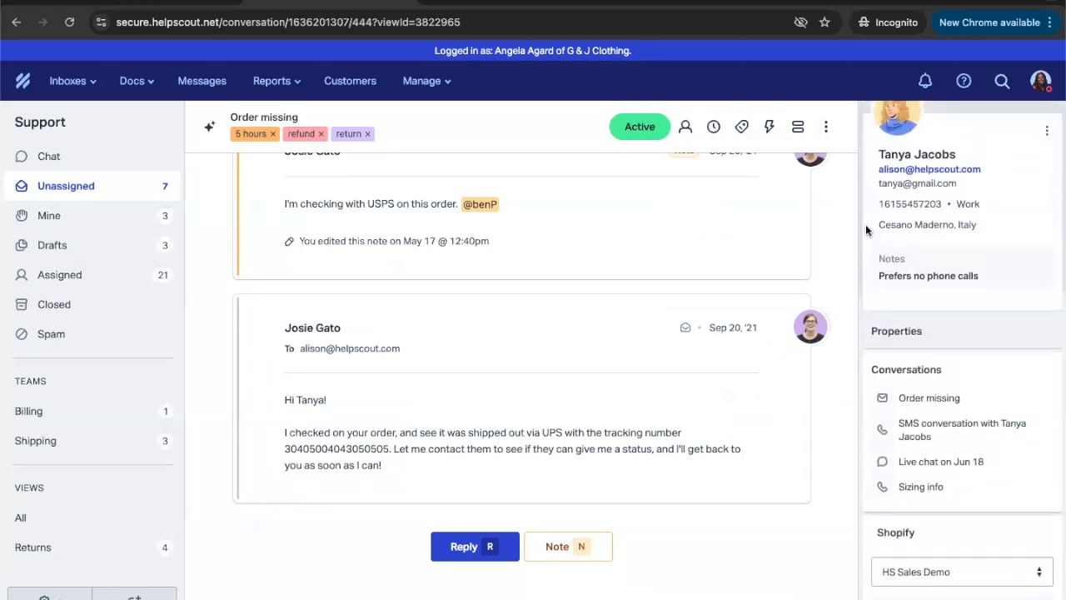
Step: Expand the customer's Properties section, review it along with the rest of the sidebar, and collapse it again
click(949, 357)
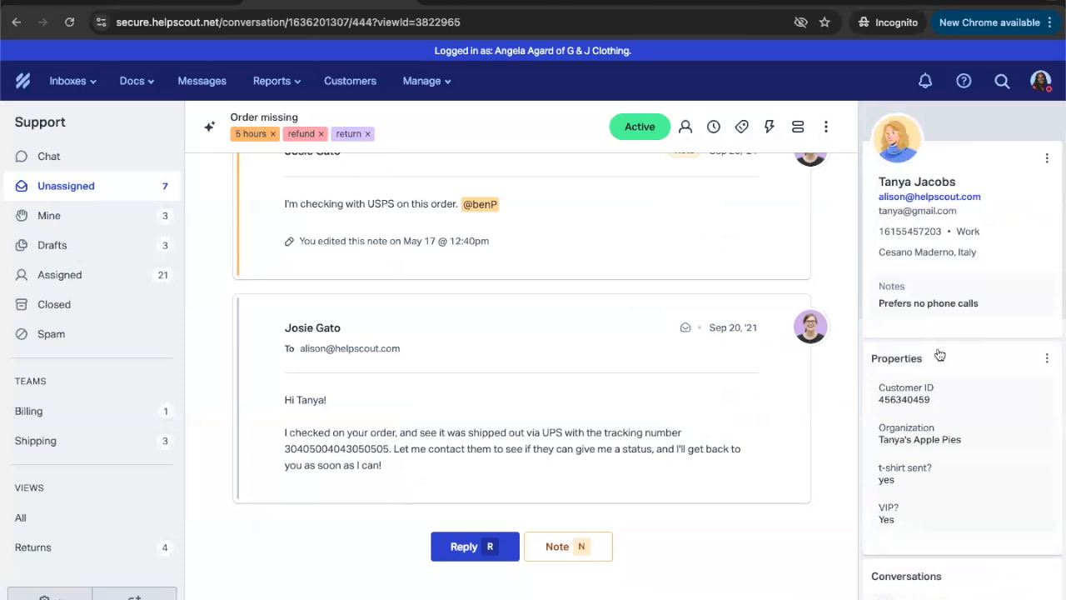
scroll(939, 355, down, 4)
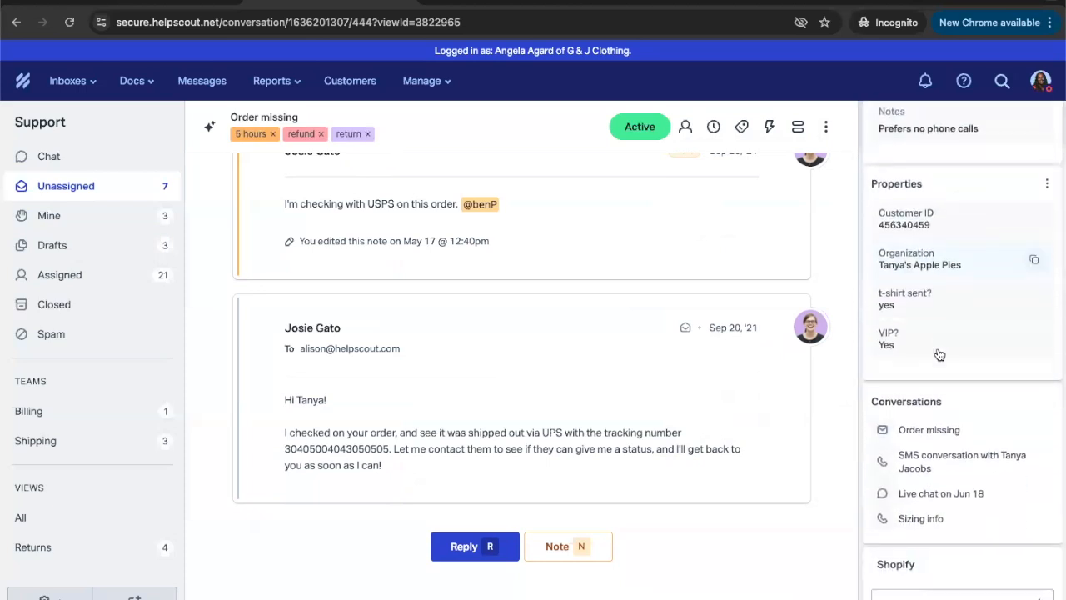
scroll(940, 355, down, 1)
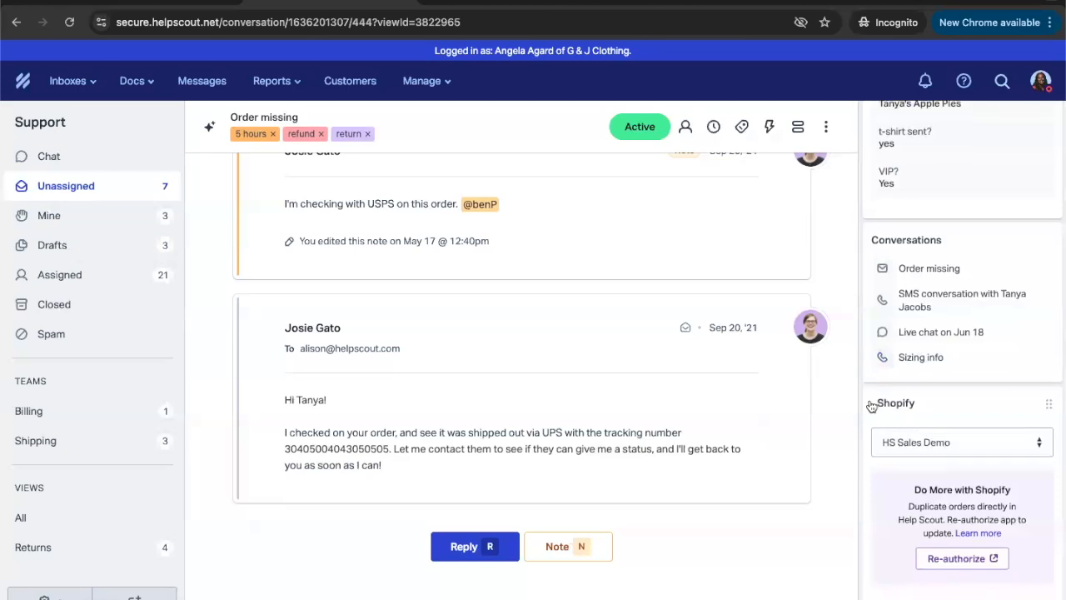
scroll(872, 407, down, 2)
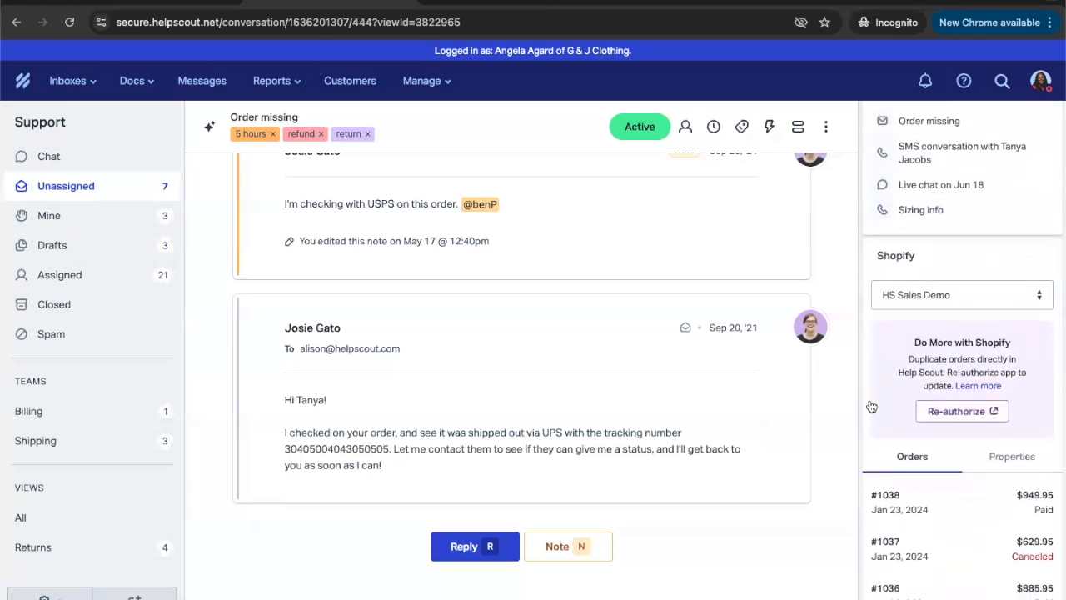
scroll(872, 406, down, 2)
scroll(872, 406, up, 3)
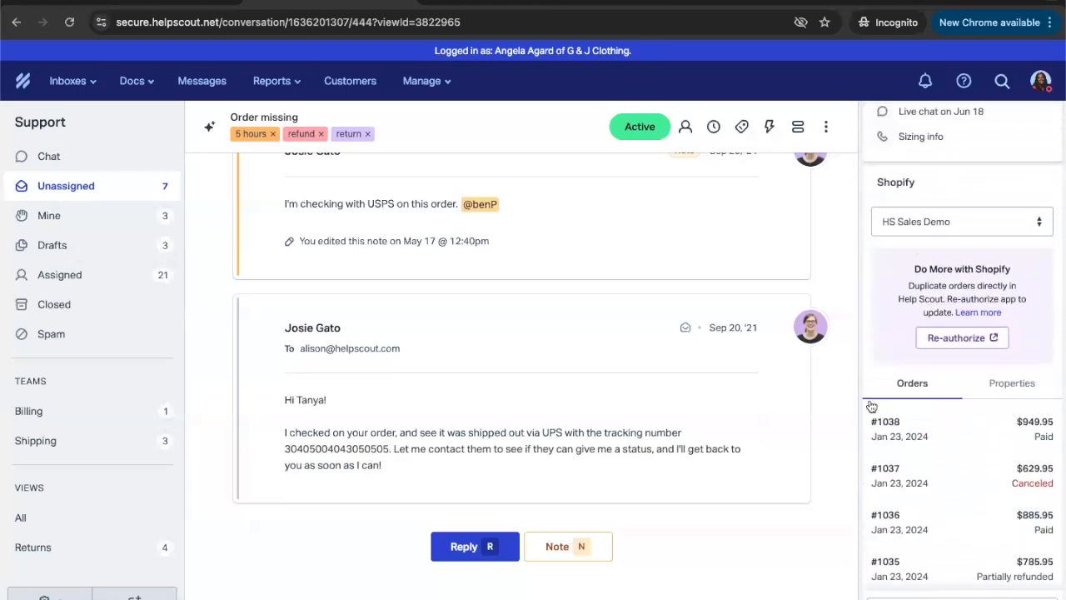
scroll(871, 407, up, 1)
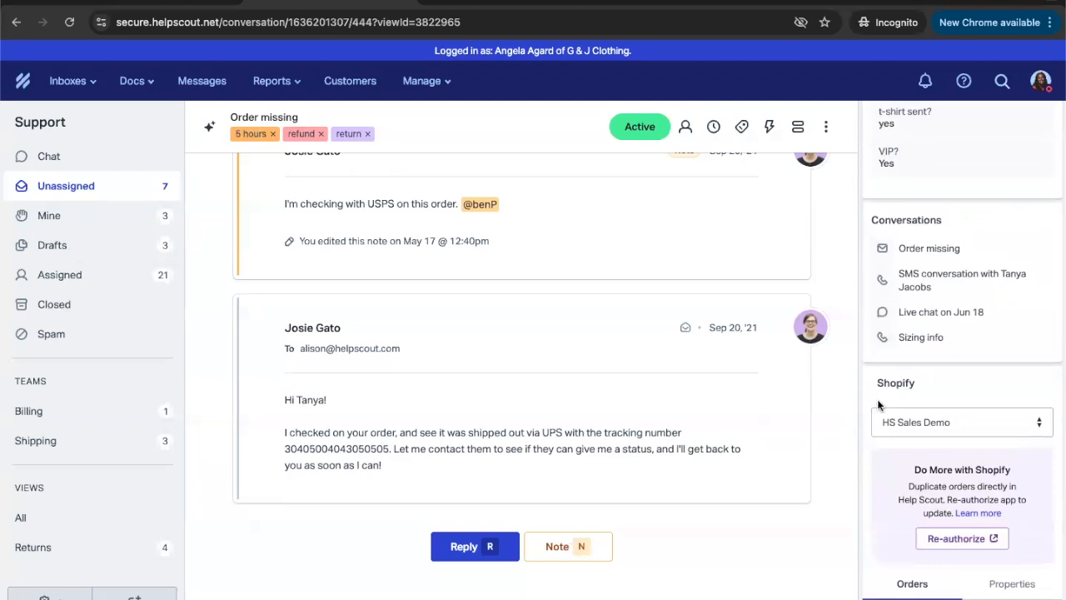
scroll(879, 400, up, 6)
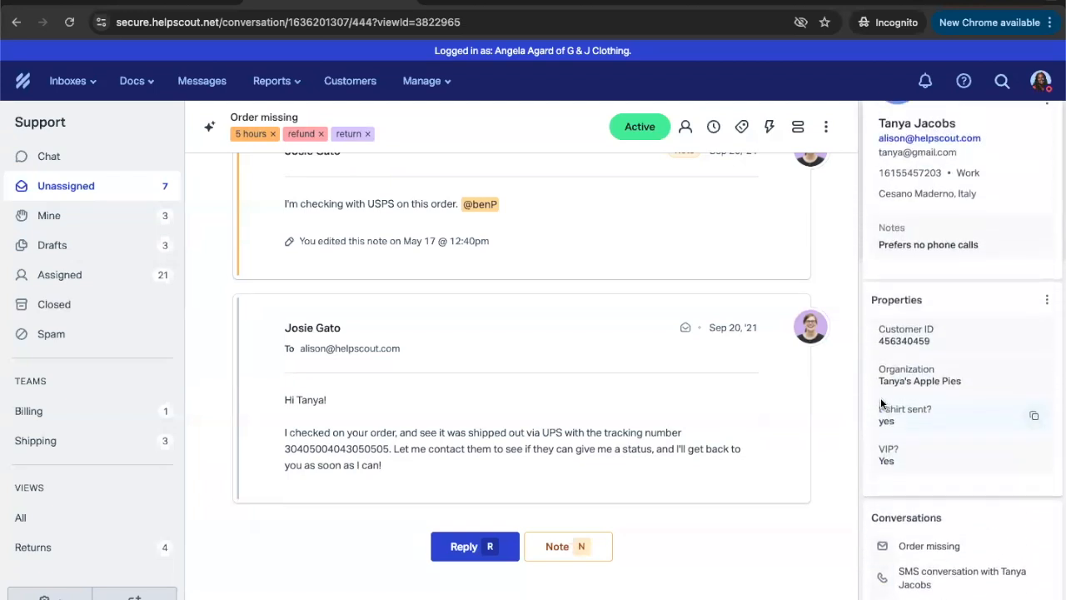
scroll(883, 384, up, 1)
click(889, 358)
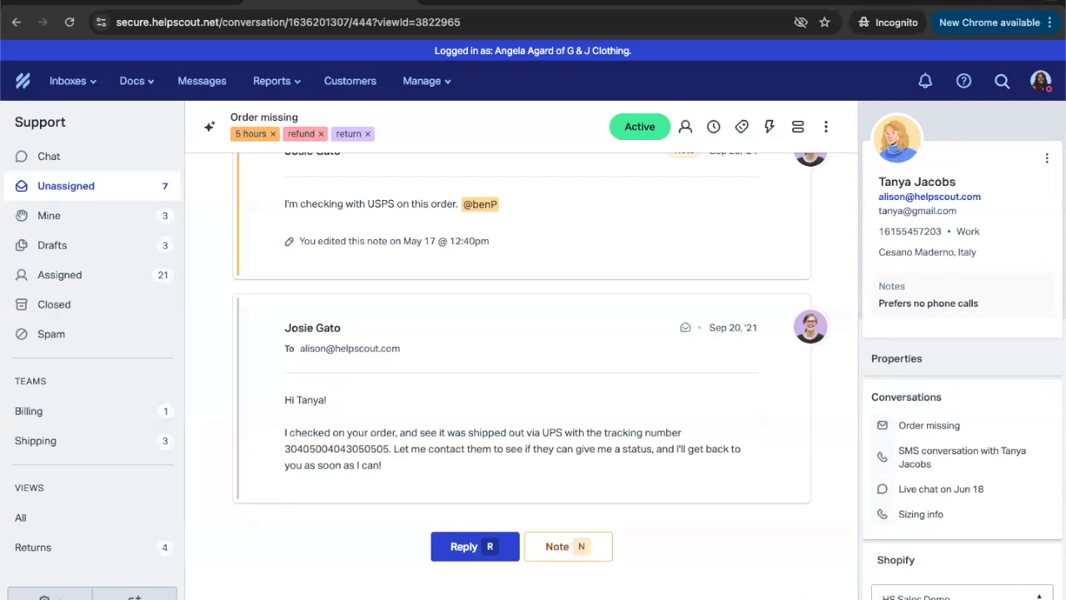
Step: View the assigned conversation "Is this item still backordered?" and return to the unassigned Order missing conversation
click(143, 278)
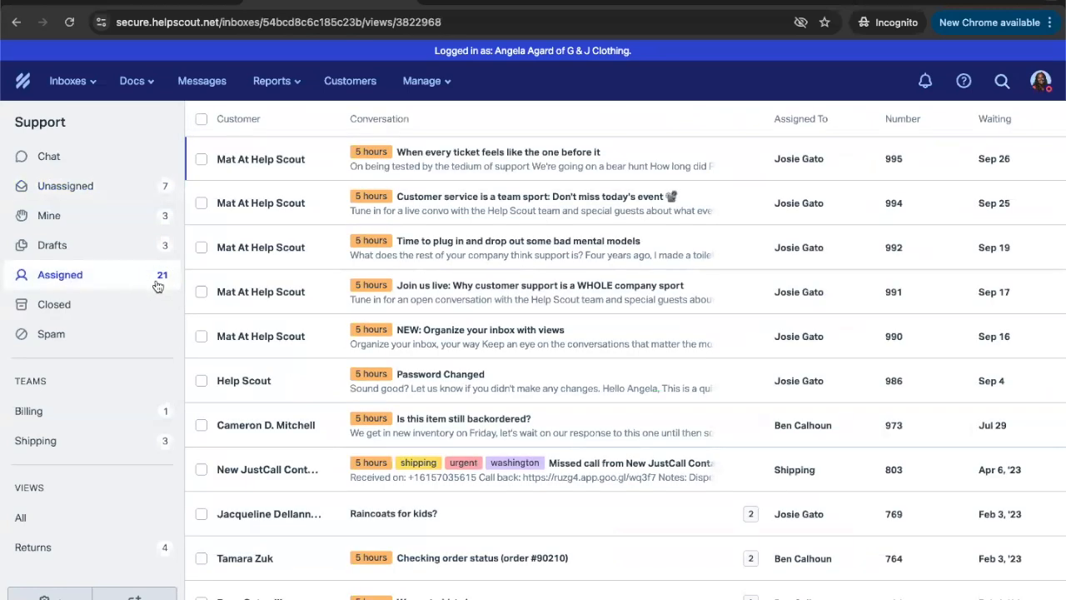
click(570, 428)
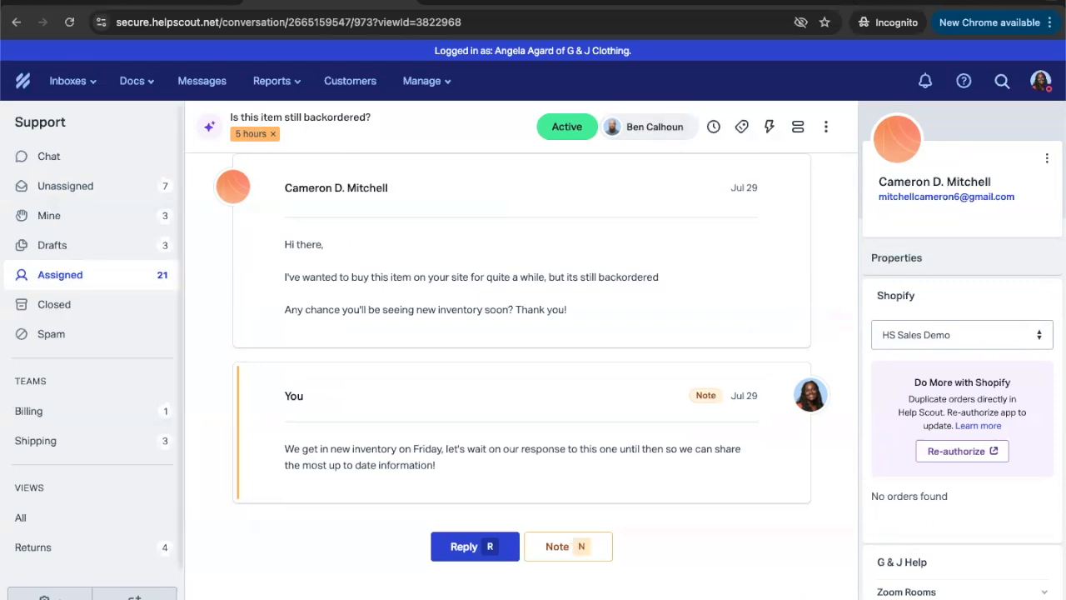
click(67, 186)
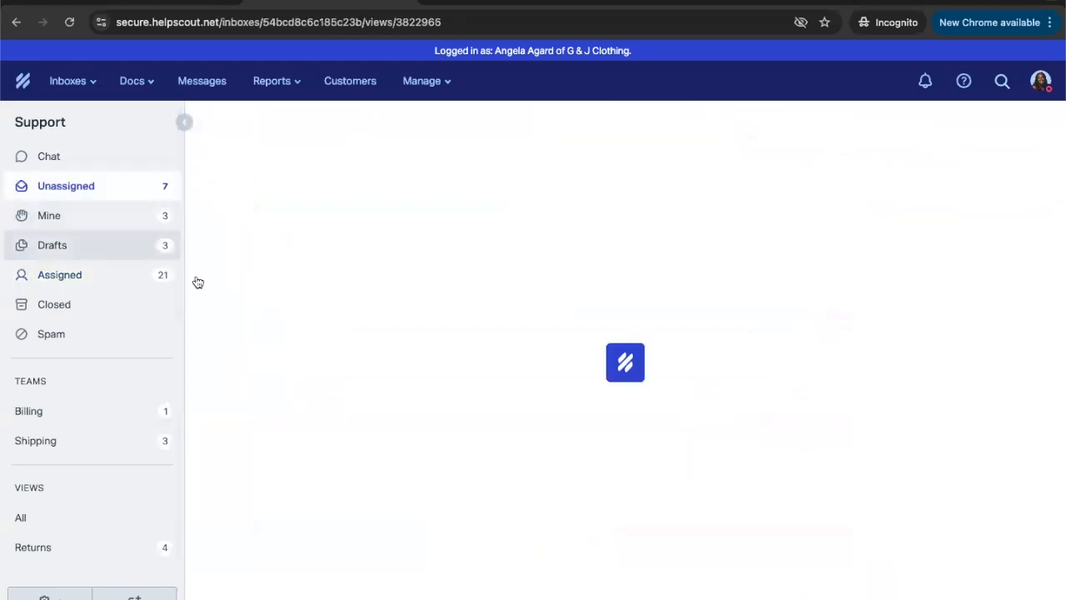
click(545, 426)
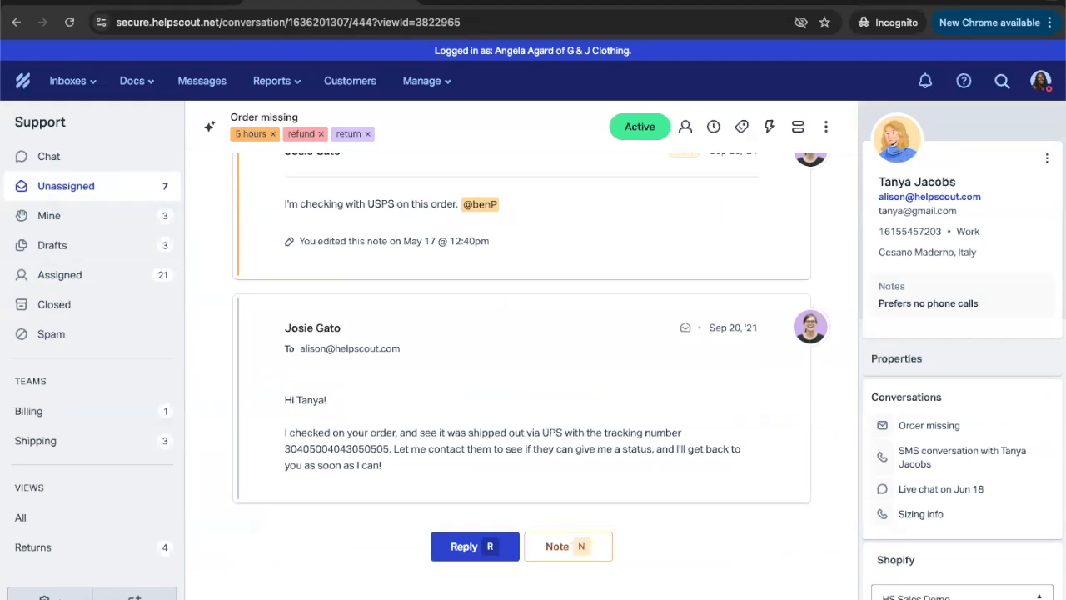
Step: Start a reply to the customer, browse the insert options including Text formatting, and close the list without inserting anything
click(469, 551)
text(/)
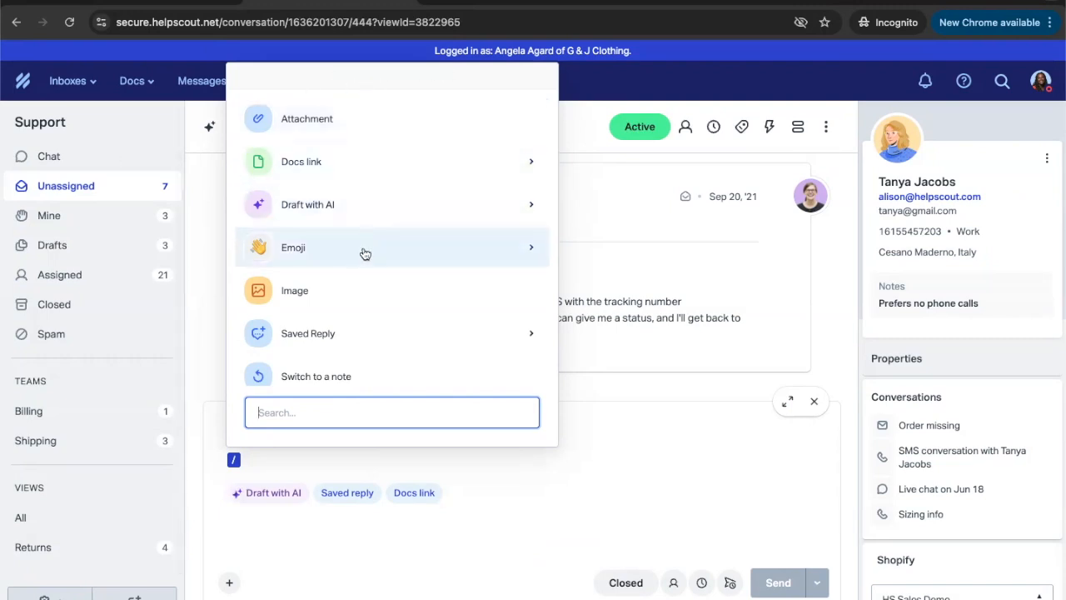
scroll(371, 253, down, 1)
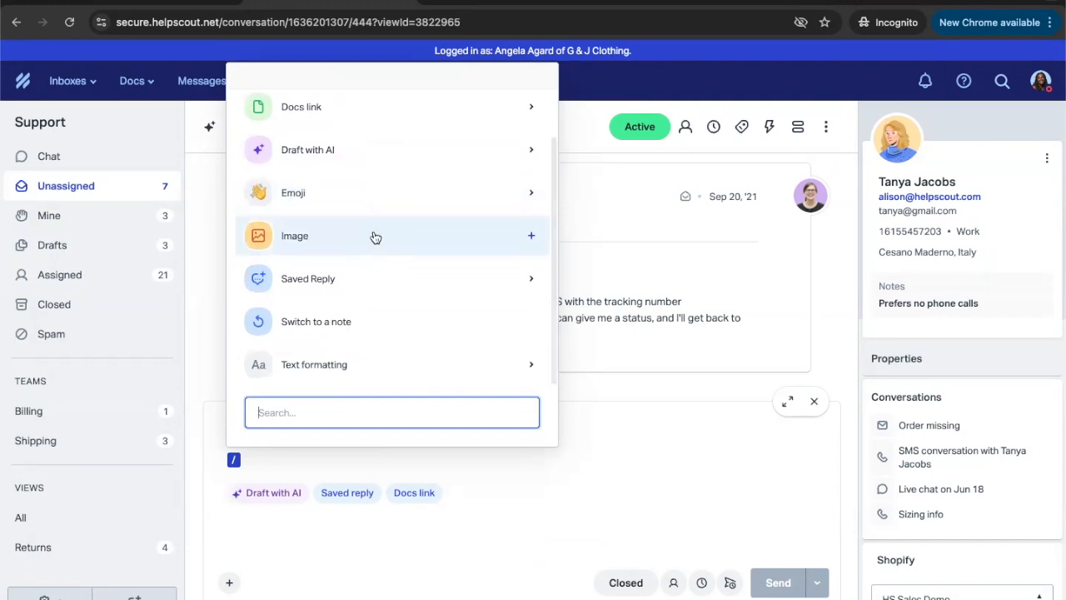
click(392, 364)
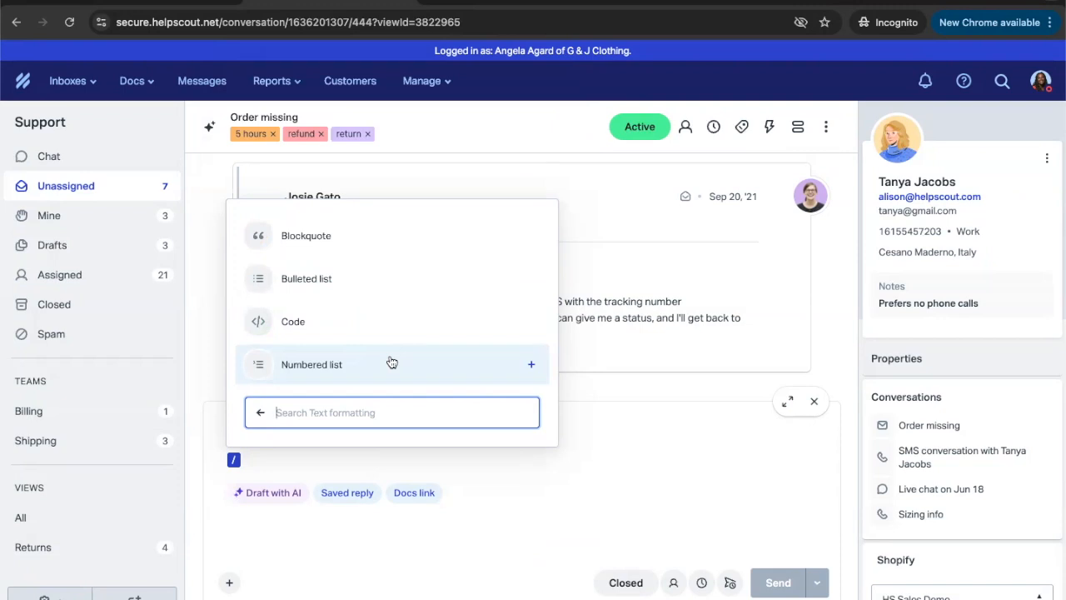
key(BackSpace)
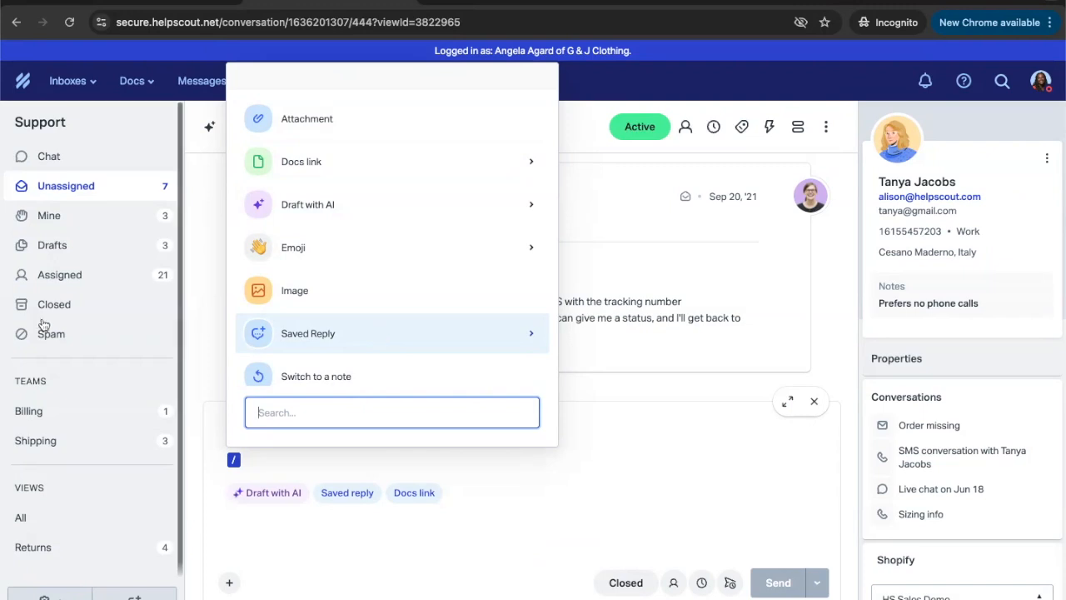
click(270, 463)
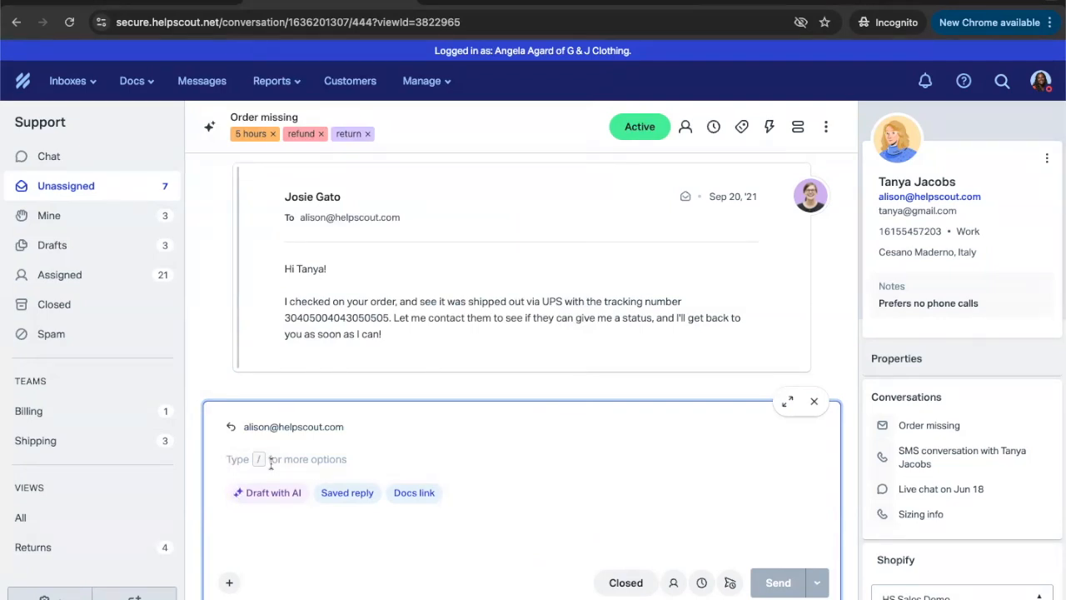
Step: Insert the slightly smiling face emoji into the reply by searching for "smi", and delete it again
text(:)
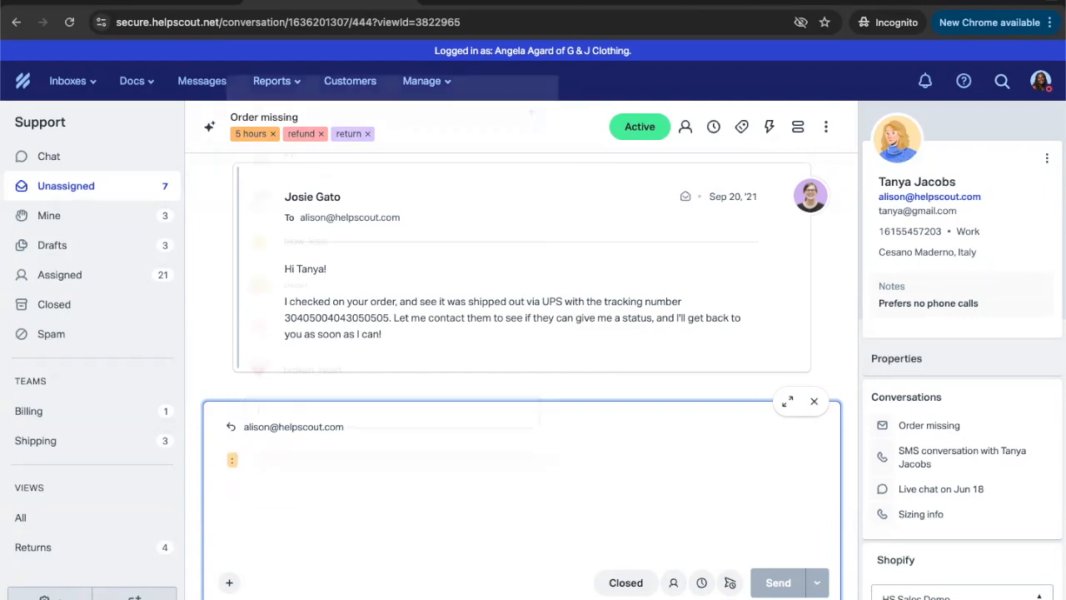
text(smi)
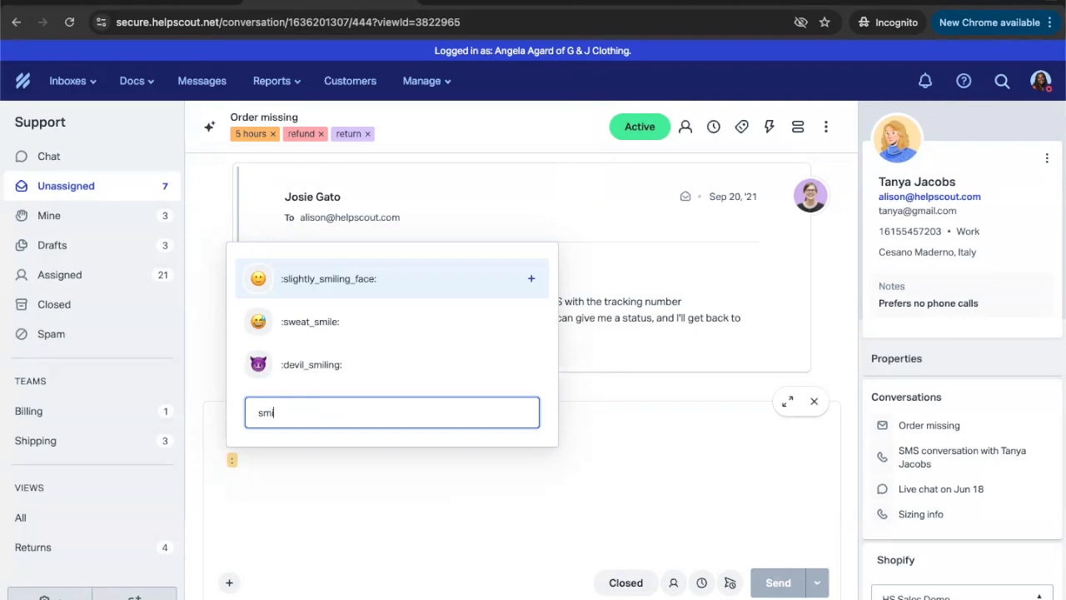
click(392, 279)
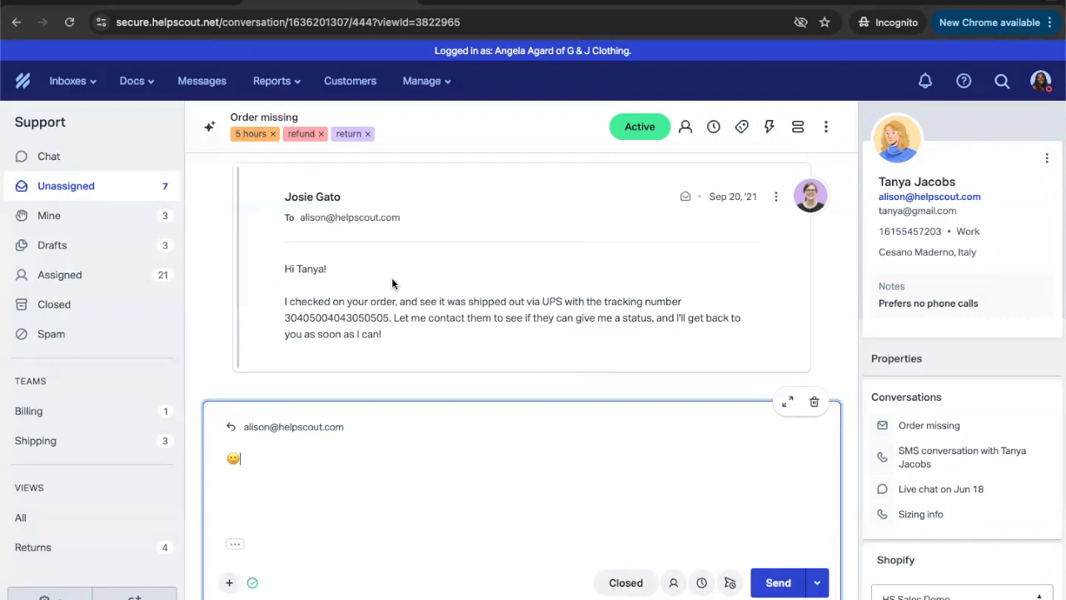
key(BackSpace)
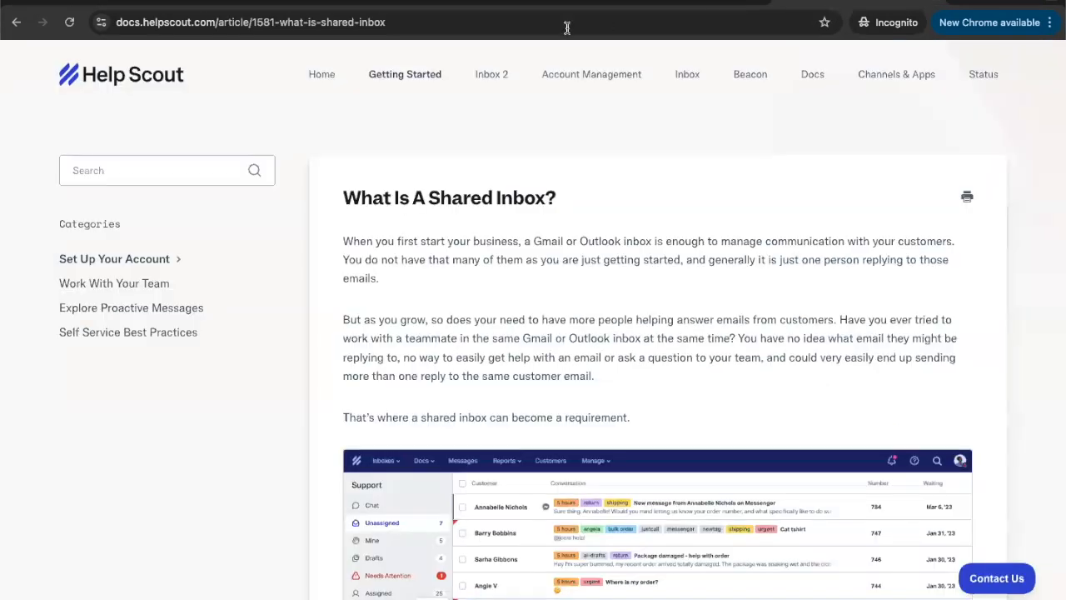
Step: Copy the web address of the "What Is A Shared Inbox?" article and insert the saved reply "Products: Out of stock" into the Order missing reply
click(566, 28)
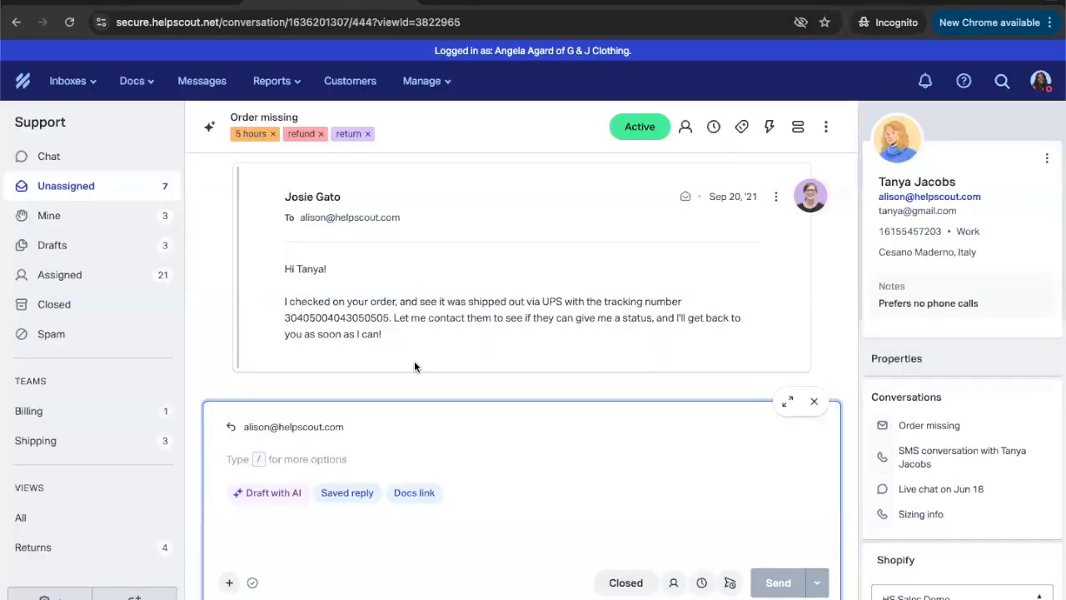
click(343, 493)
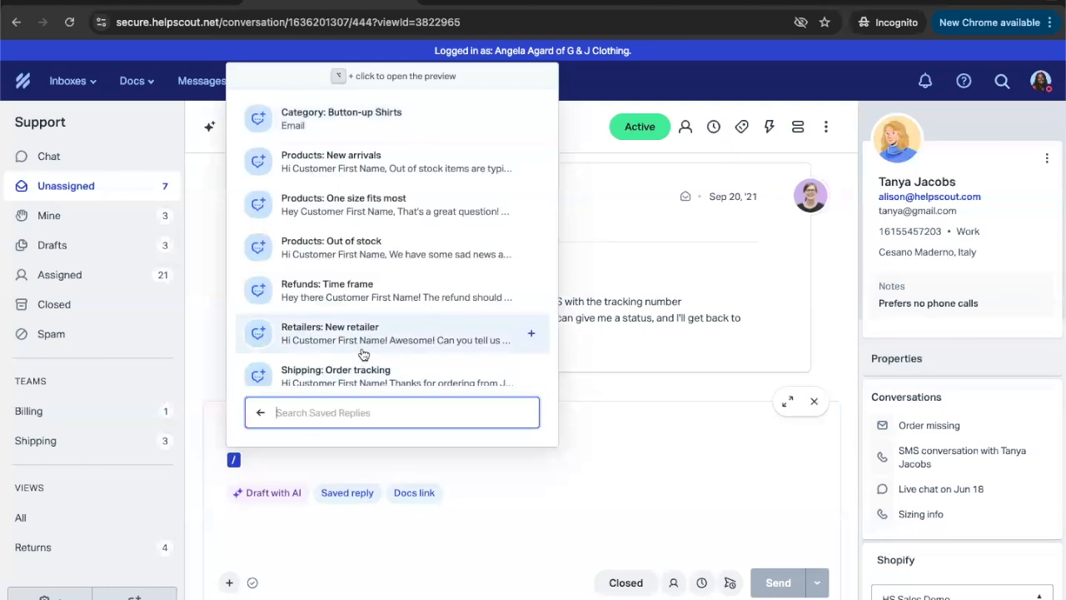
scroll(364, 346, down, 1)
scroll(364, 339, up, 1)
click(360, 250)
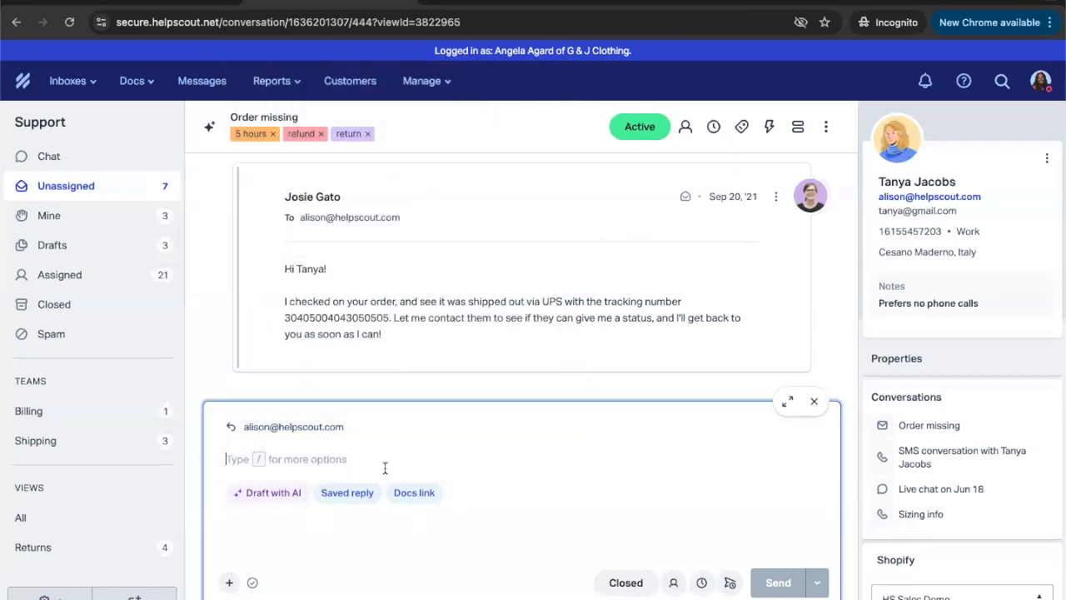
Step: Link the words "recent order." in the reply to the copied article address
drag(397, 492, 457, 493)
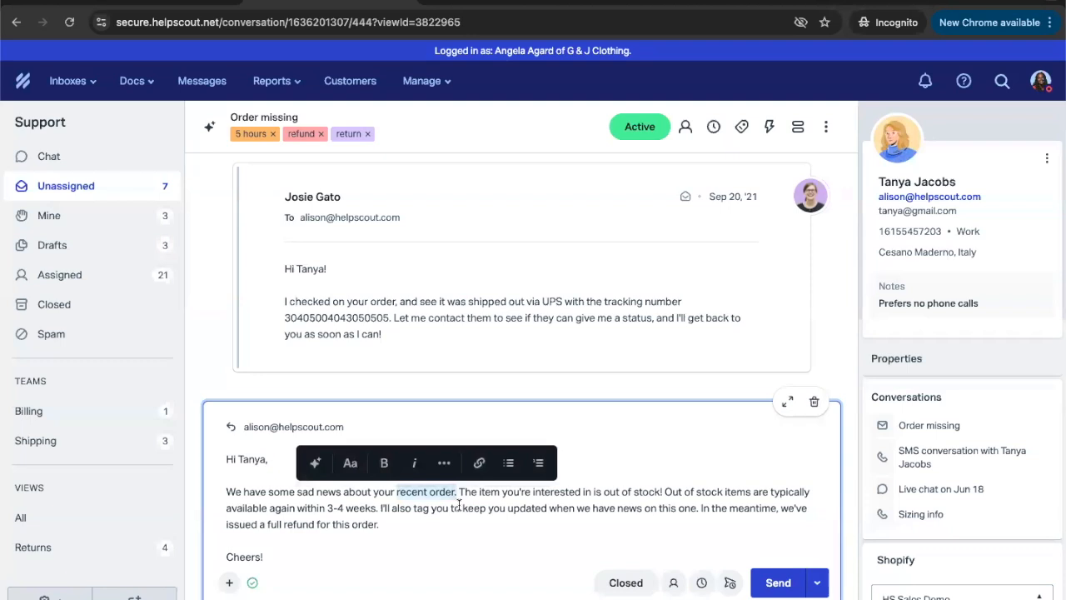
key(ctrl+v)
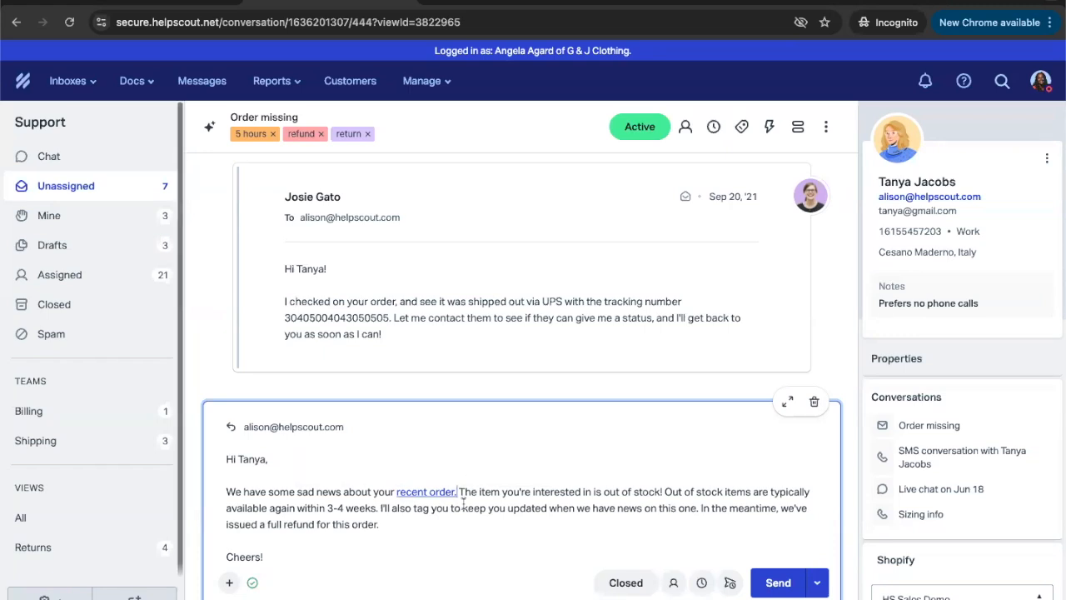
Step: Add a bulleted list with the items "list 1", "list 2" and "list 3" below the refund paragraph of the reply
scroll(460, 505, down, 2)
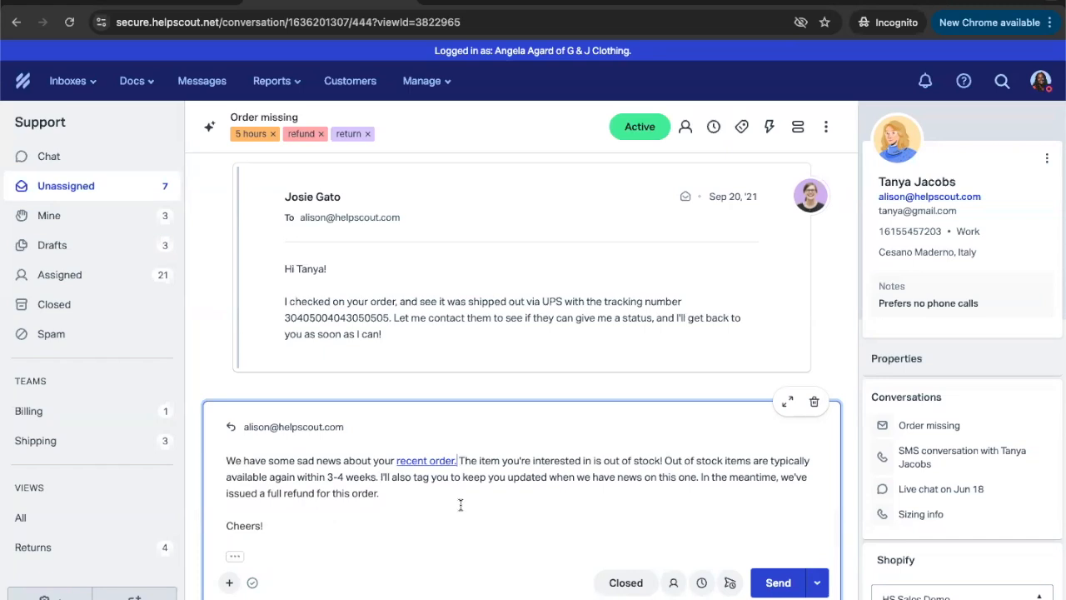
click(391, 494)
key(Return)
key(Return)
text(- )
text(list 1)
key(Return)
text(list 2)
key(Return)
text(list)
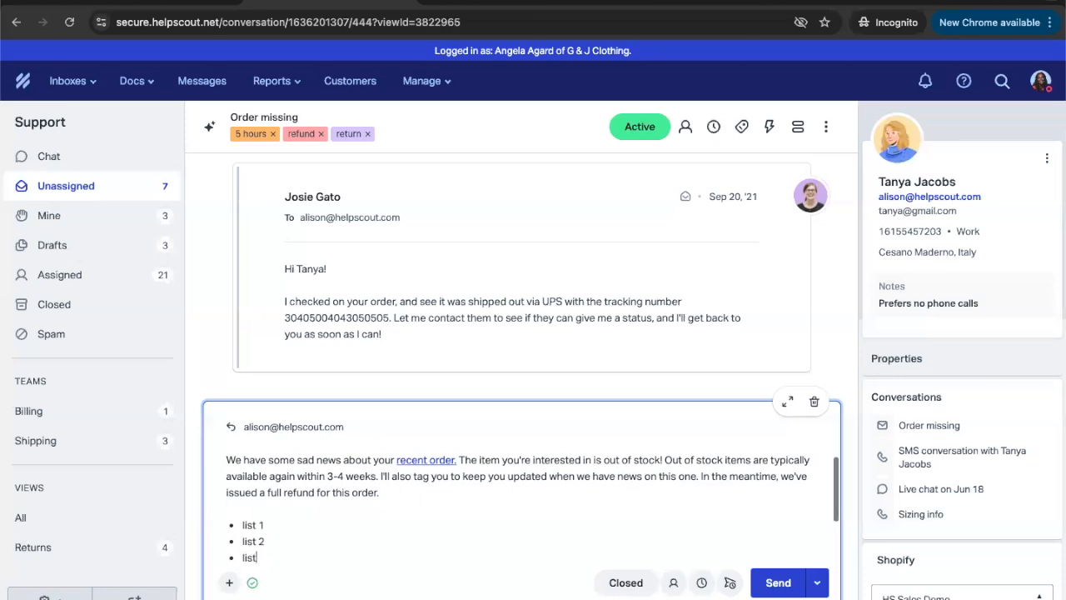
text( 3)
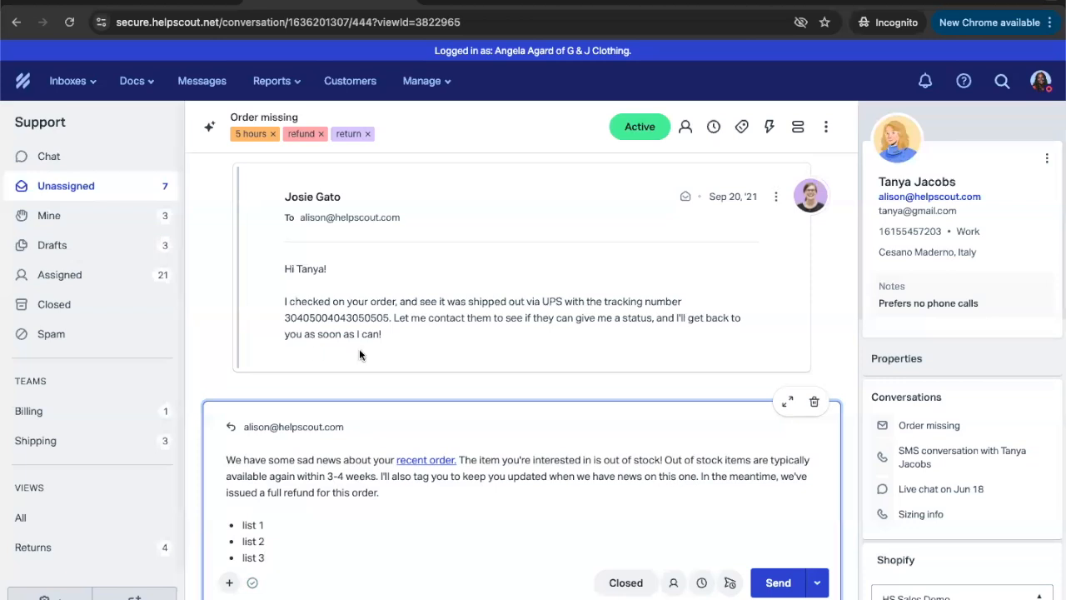
Step: Expand the reply editor, delete the entire reply text, and shrink the editor back to its normal size
click(787, 403)
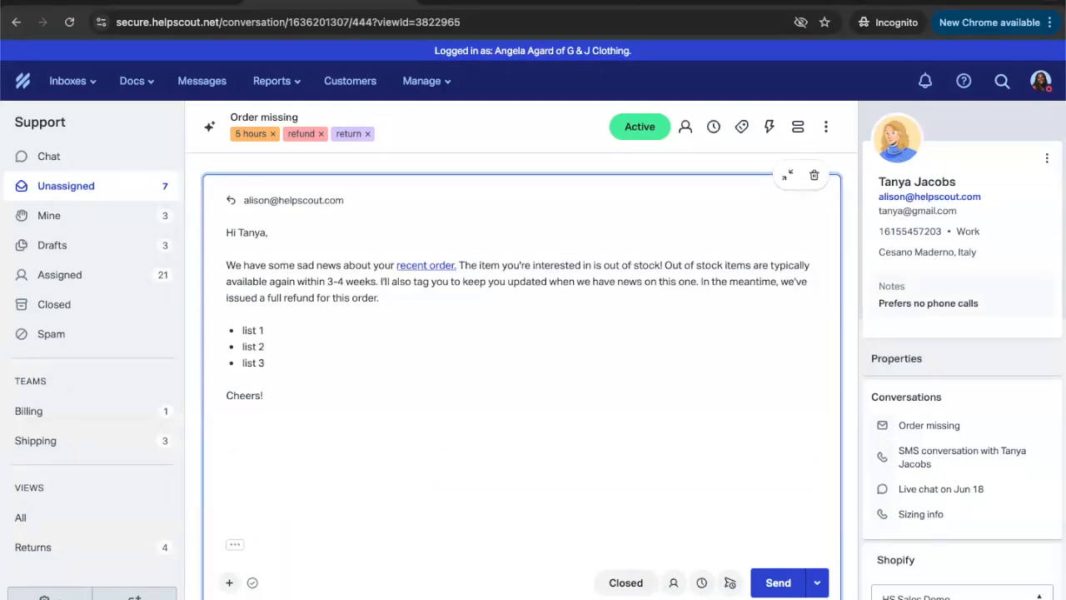
click(291, 400)
key(ctrl+a)
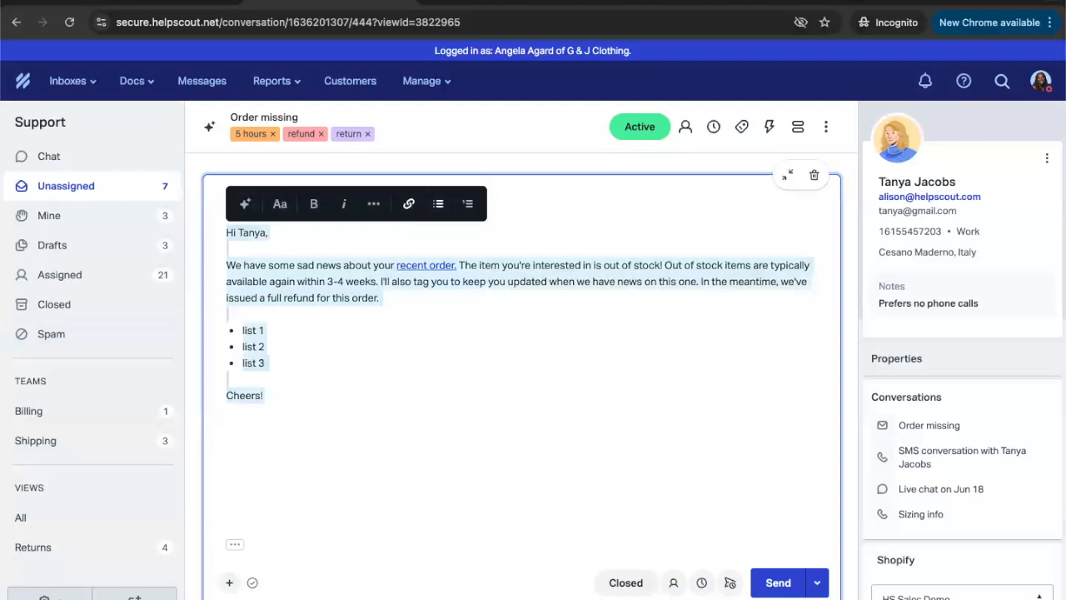
key(BackSpace)
click(787, 175)
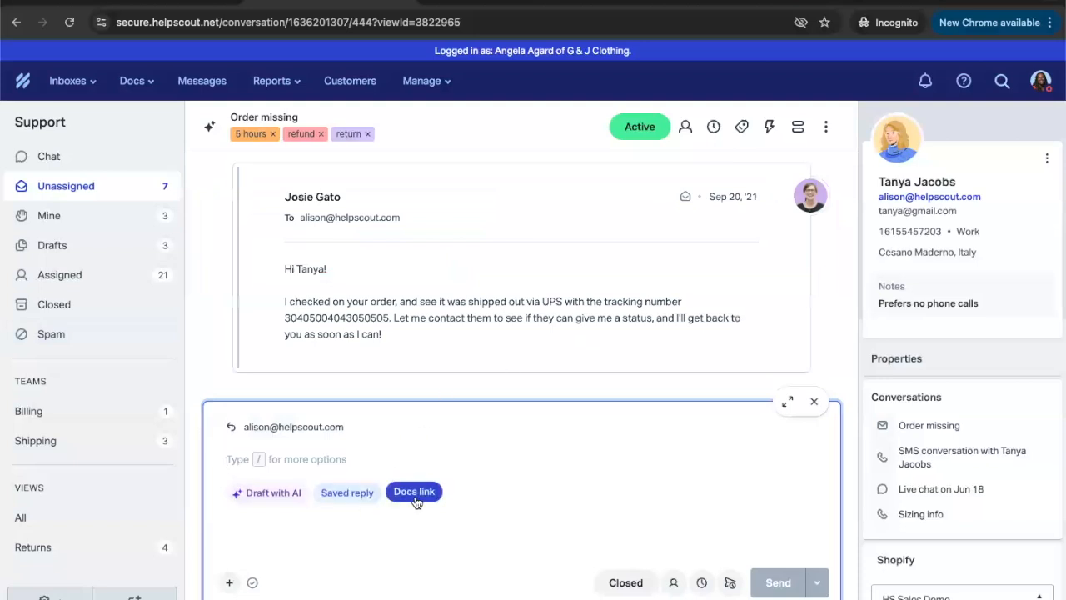
Step: Browse the saved replies and insert "Products: Out of stock" into the emptied reply
click(364, 499)
scroll(398, 327, down, 1)
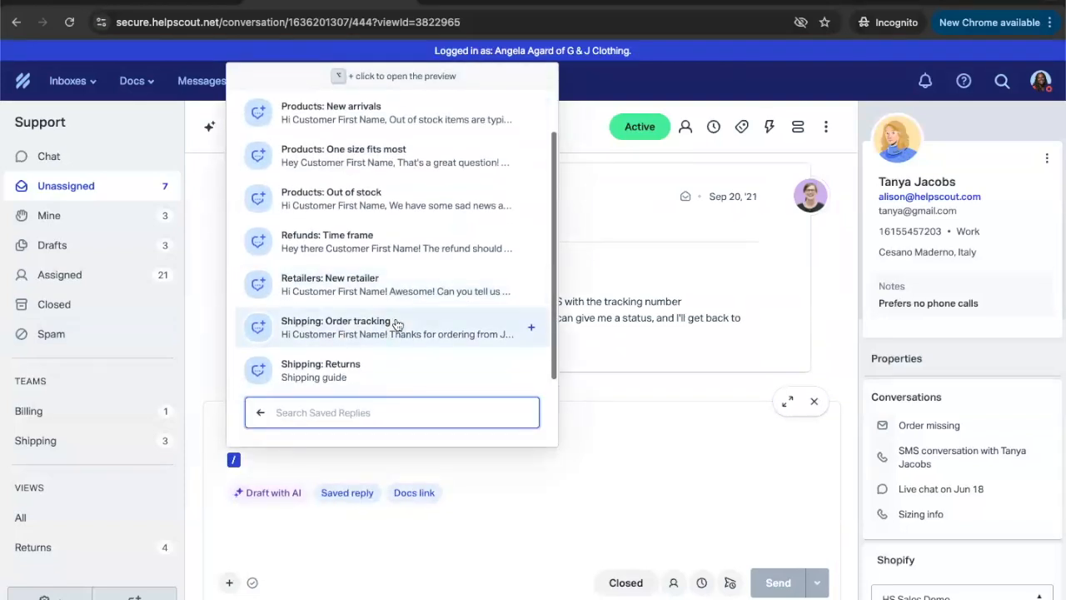
scroll(399, 325, up, 1)
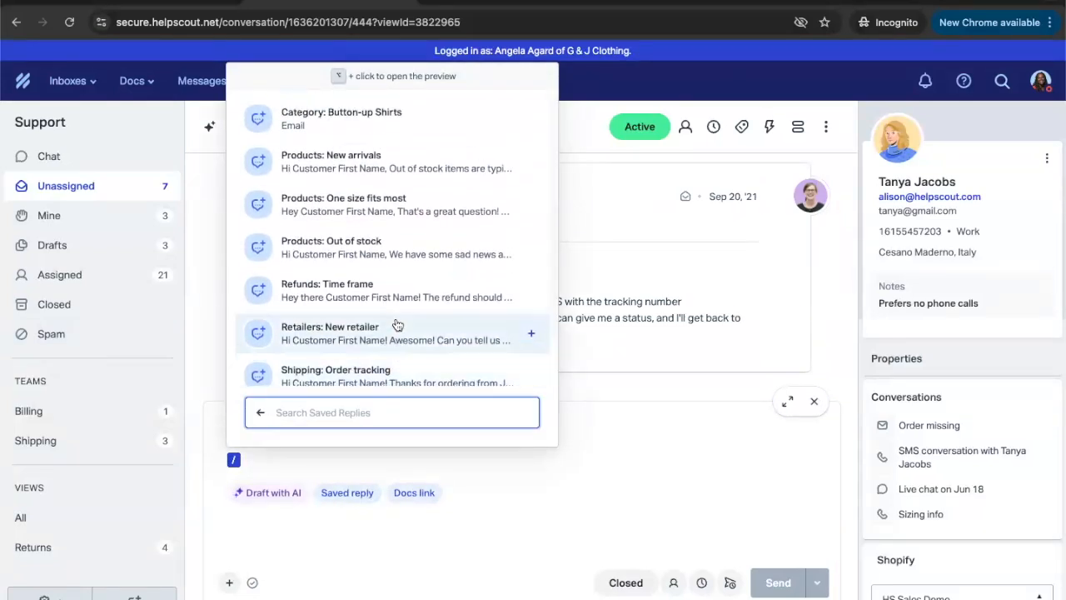
click(380, 254)
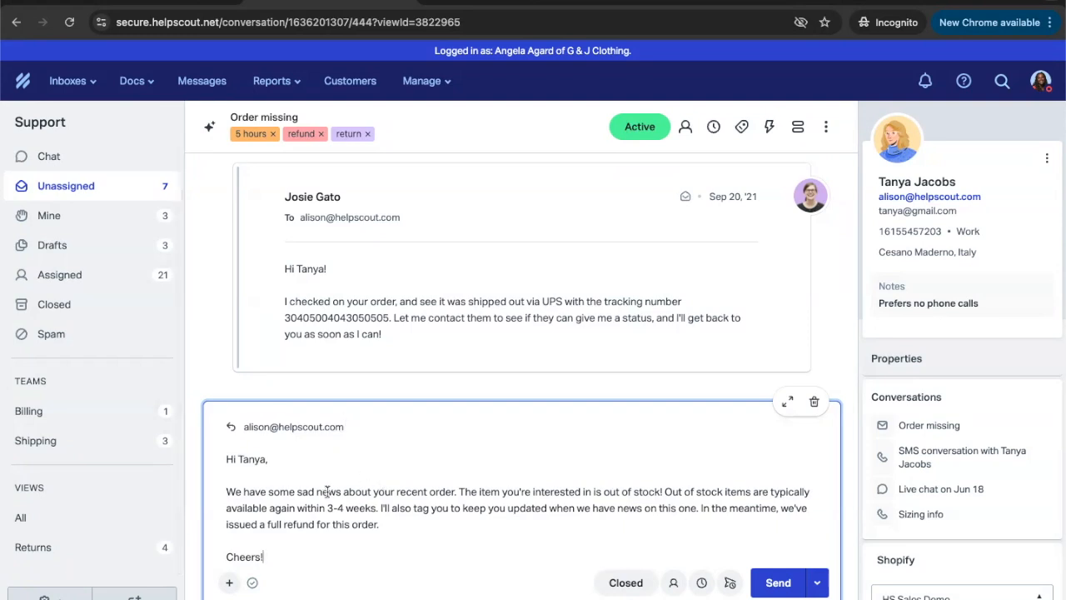
Step: Review the AI rewriting options and translation languages for the phrase "news about your recent order", and close them without applying any
drag(316, 492, 454, 491)
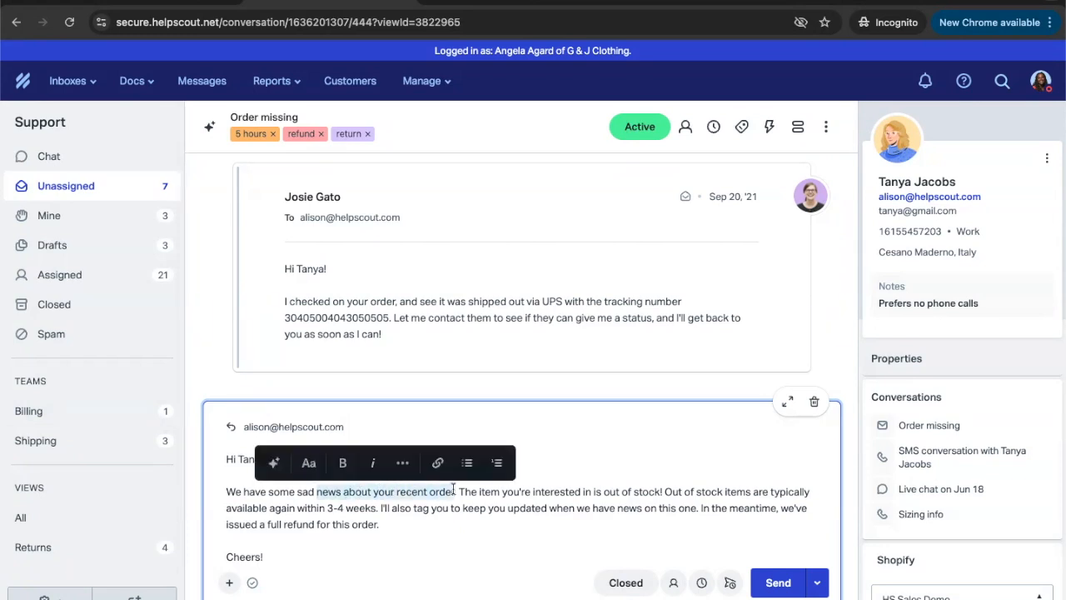
click(272, 471)
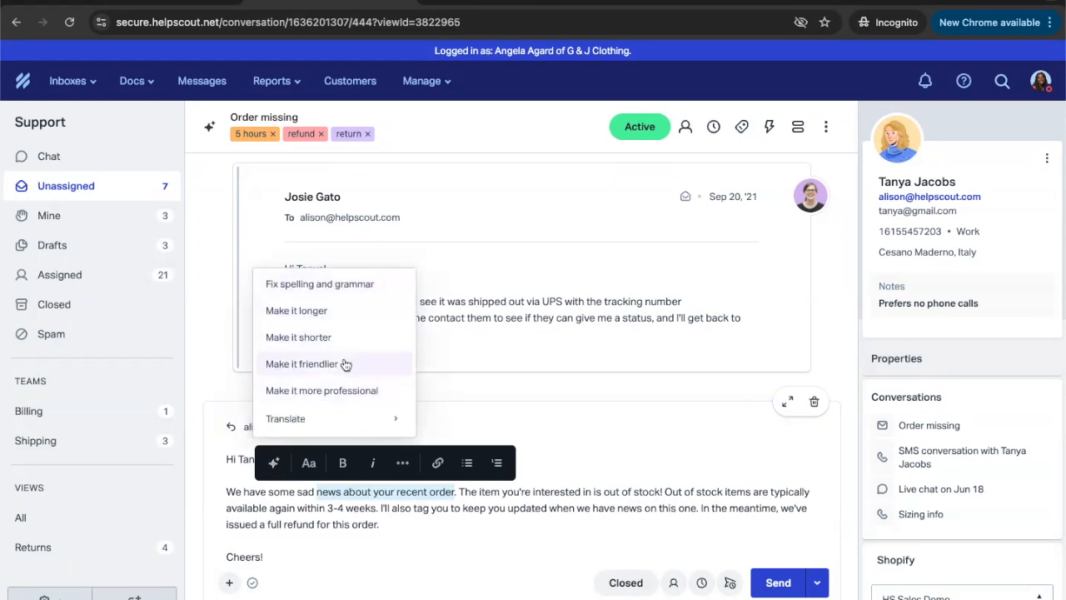
click(346, 419)
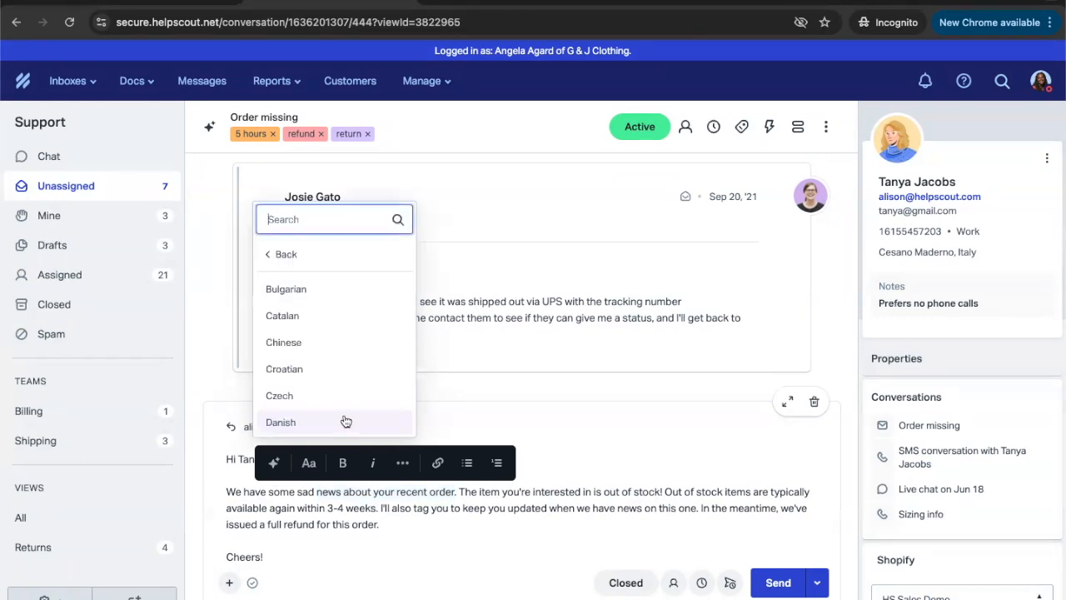
scroll(327, 313, down, 2)
scroll(328, 314, down, 5)
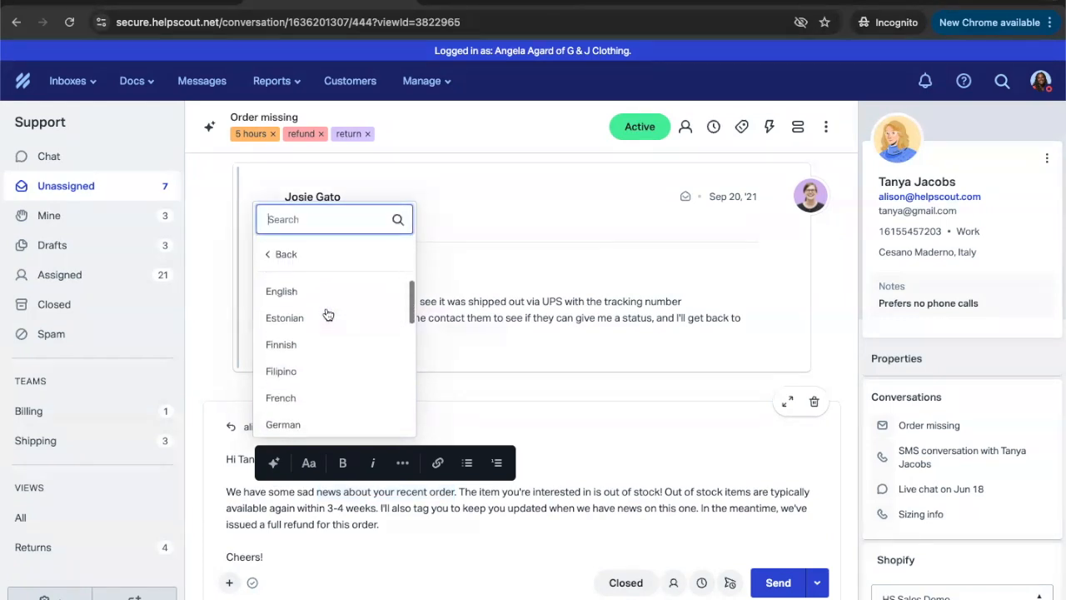
scroll(329, 314, down, 3)
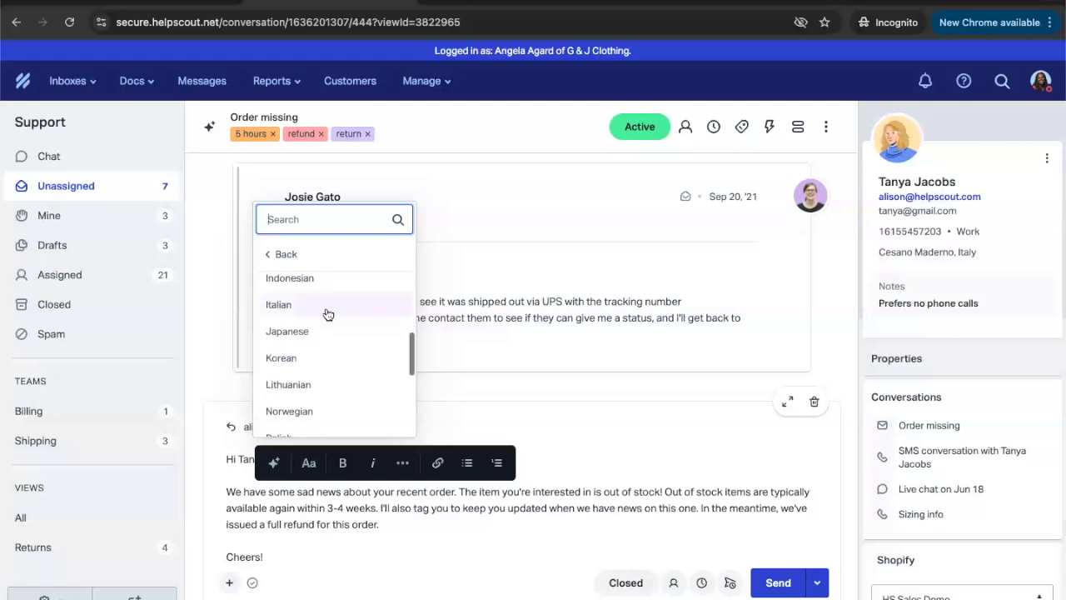
click(287, 255)
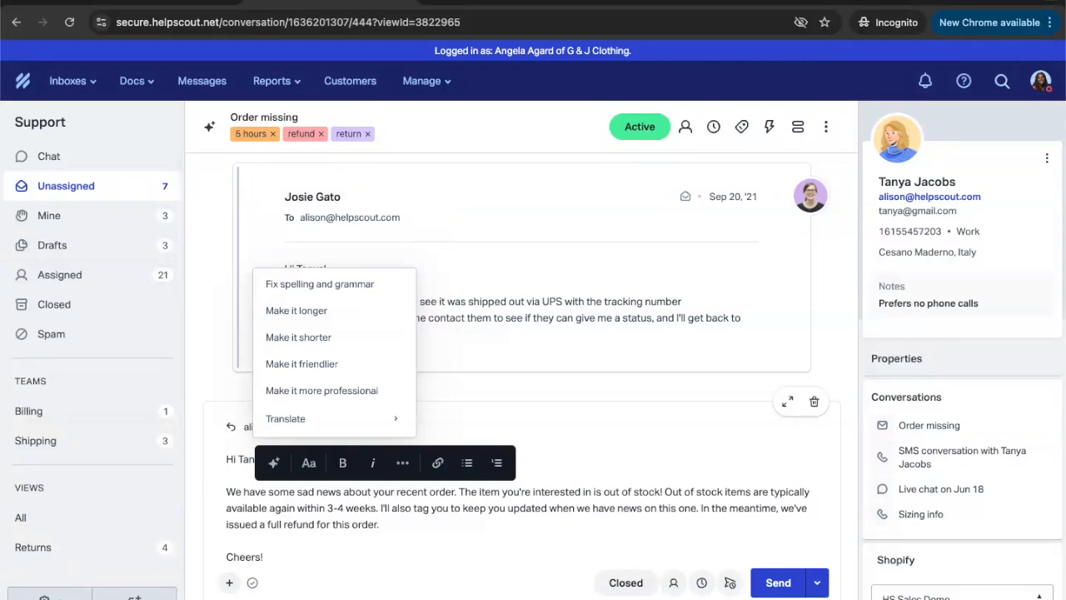
click(403, 529)
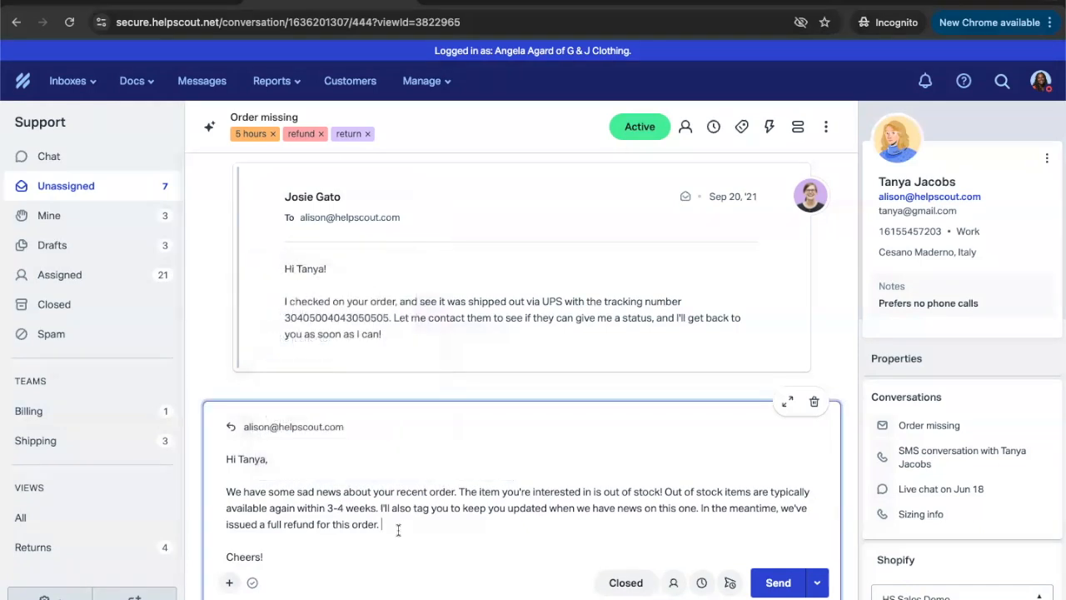
Step: Clear all of the saved reply's text from the reply editor
drag(315, 550, 215, 465)
key(ctrl+a)
key(BackSpace)
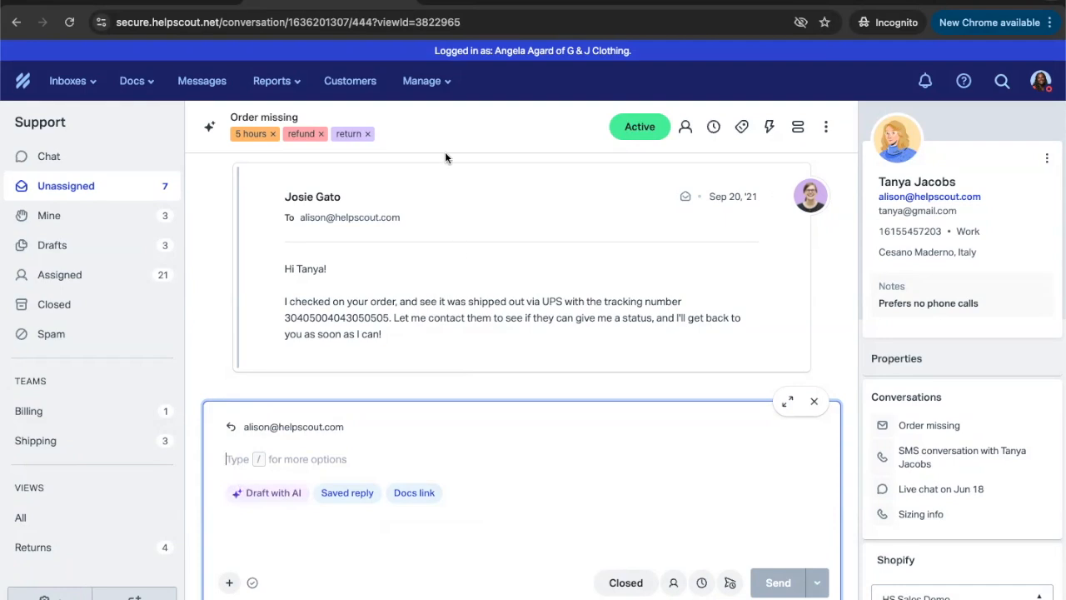
Step: Switch to the Draft with AI demo recording, watch how a reply is drafted and inserted, and return to the Order missing conversation
click(479, 3)
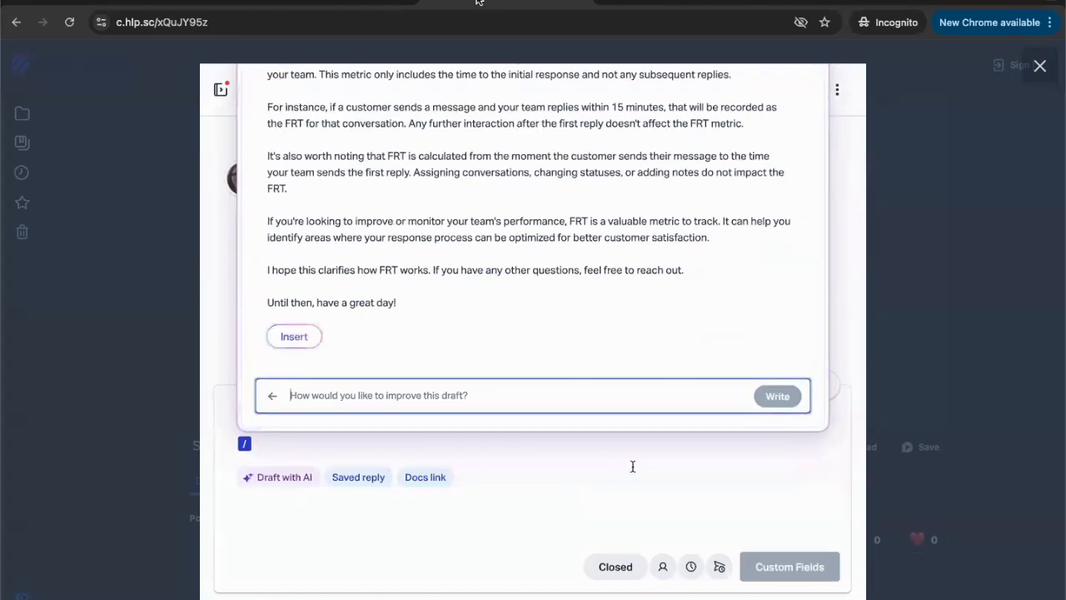
click(310, 340)
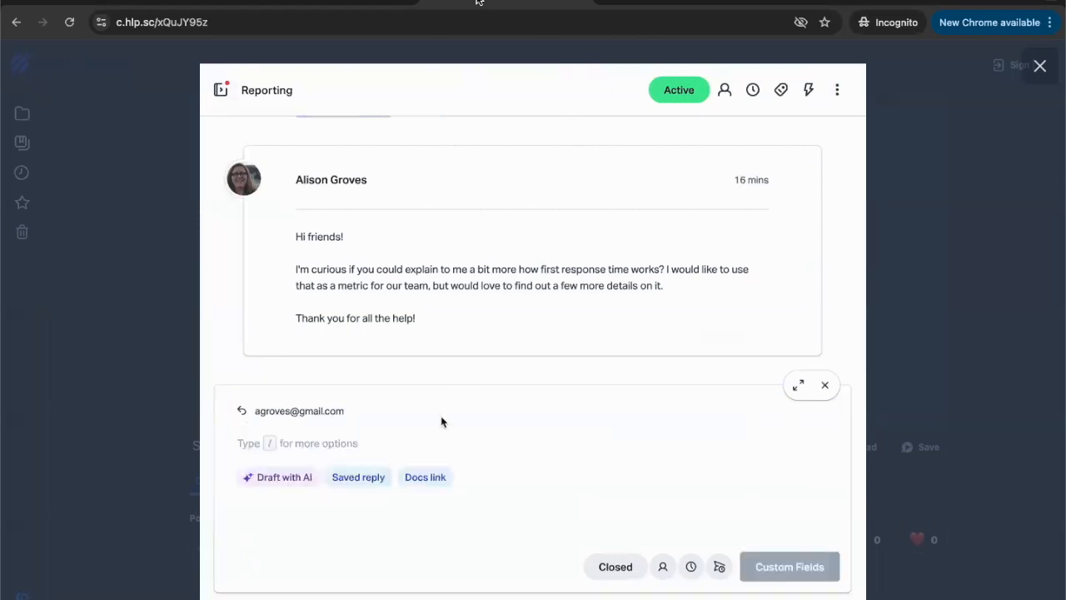
click(302, 478)
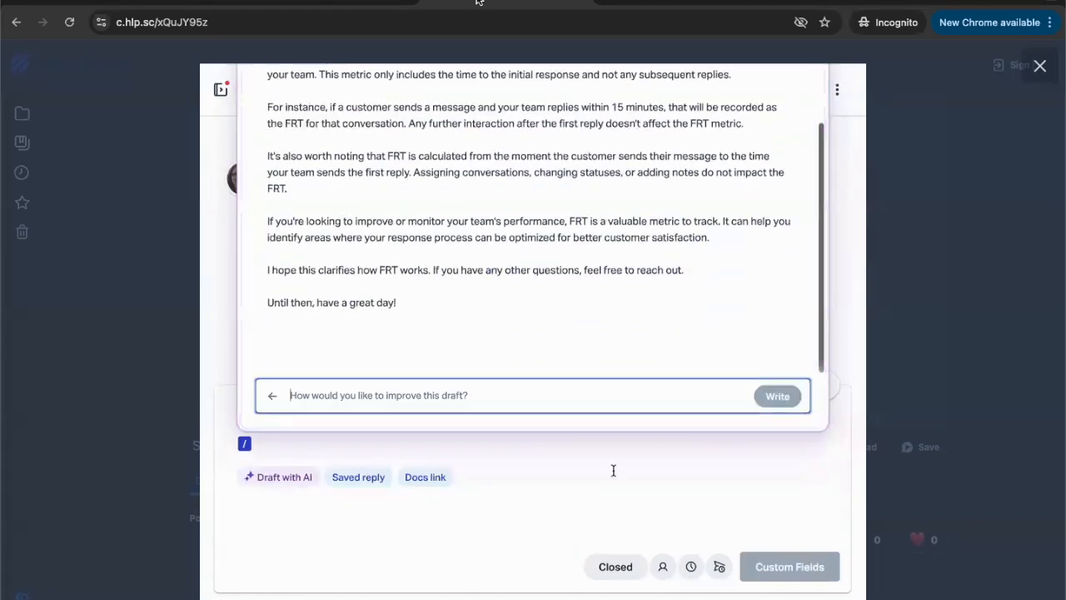
click(293, 336)
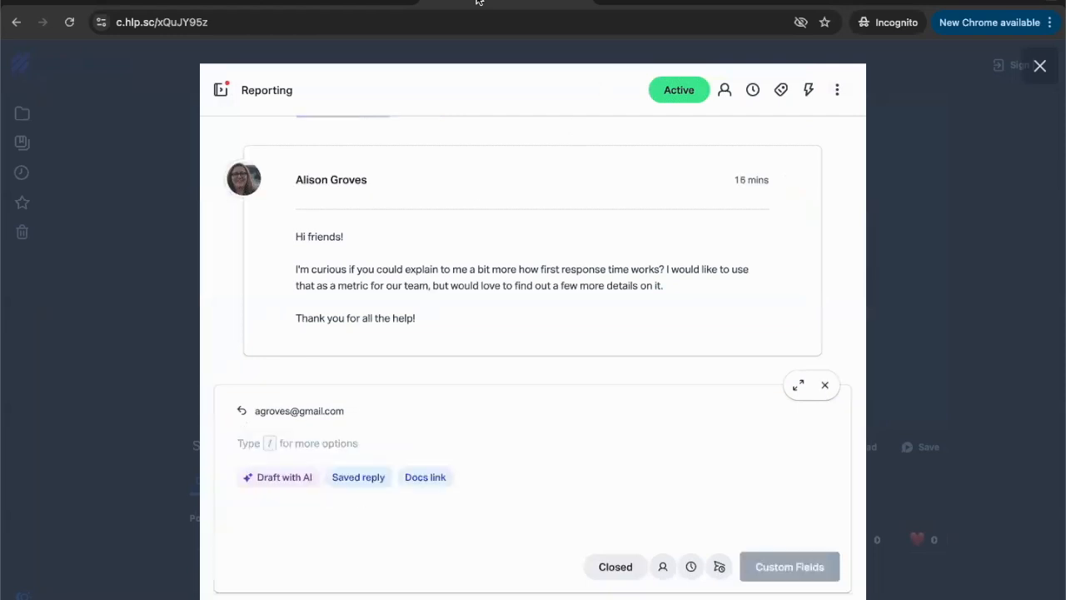
click(284, 475)
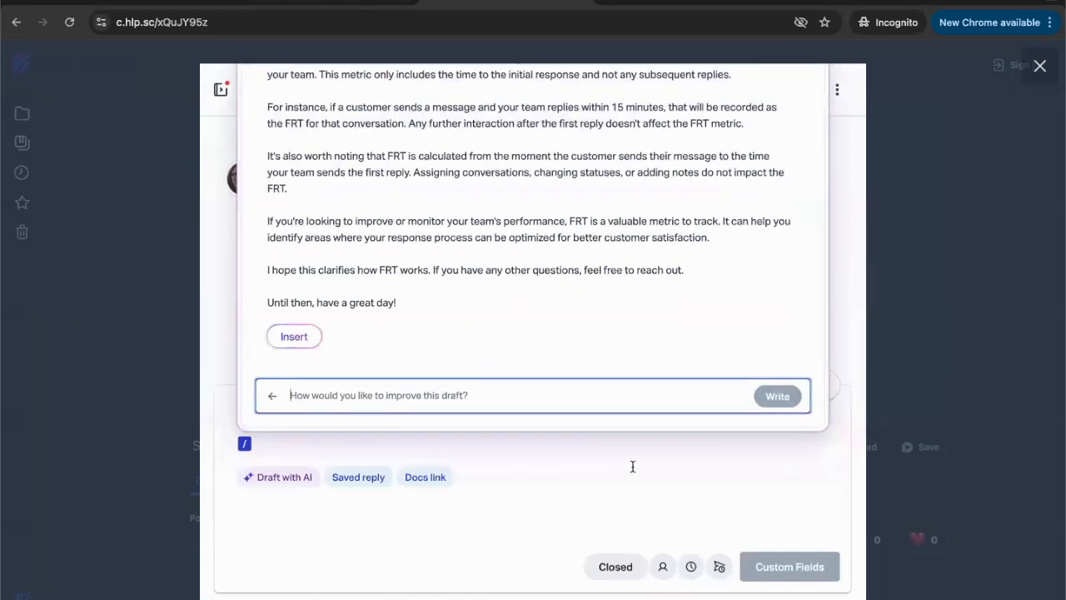
click(308, 337)
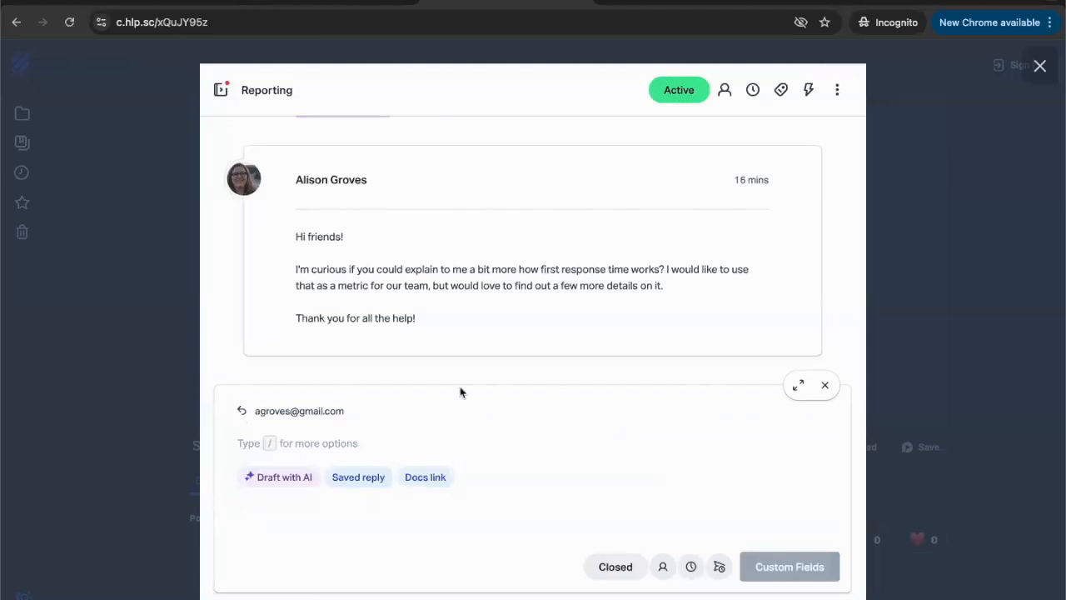
click(304, 483)
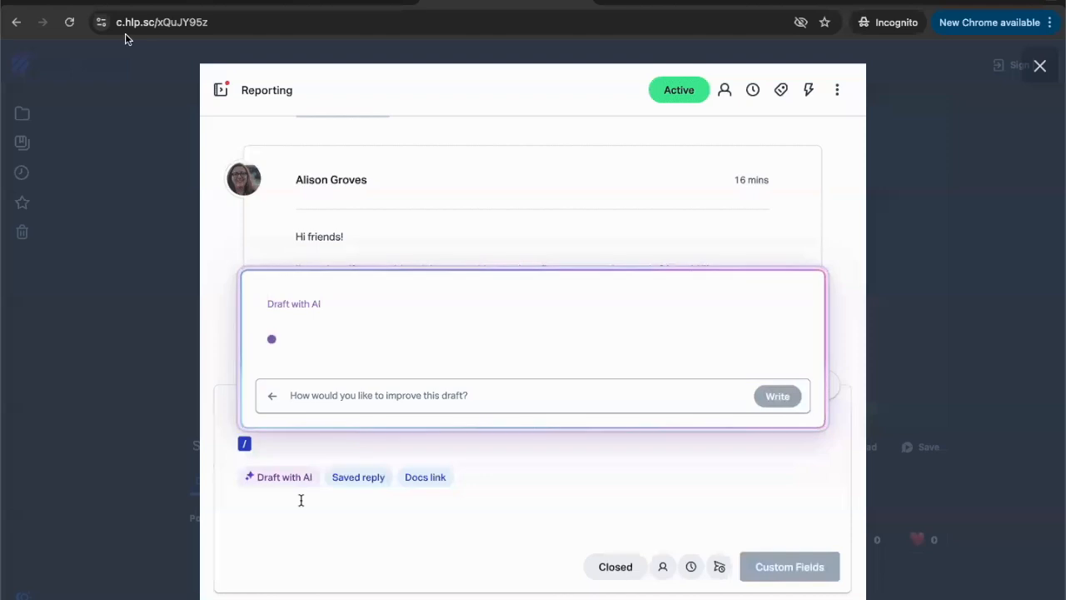
click(301, 2)
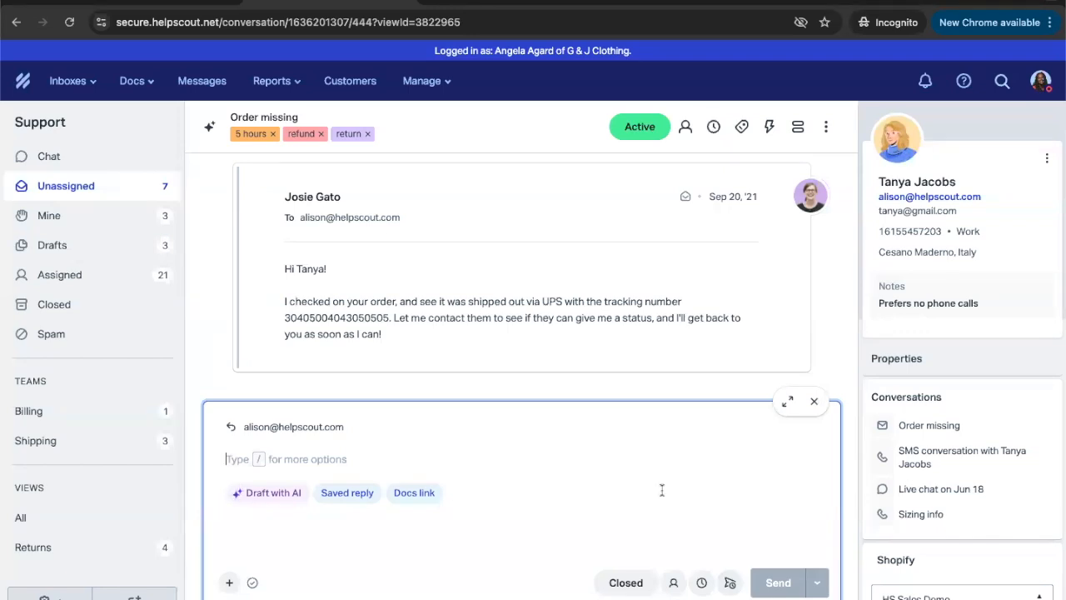
Step: View the Send Later scheduling options for the reply and close them without scheduling anything
click(730, 584)
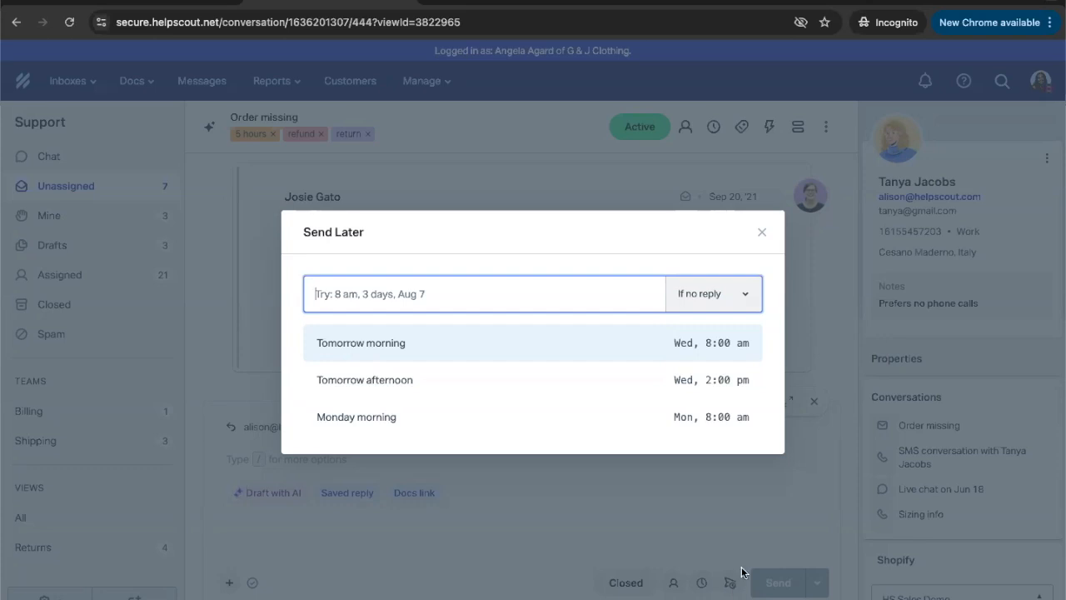
click(761, 232)
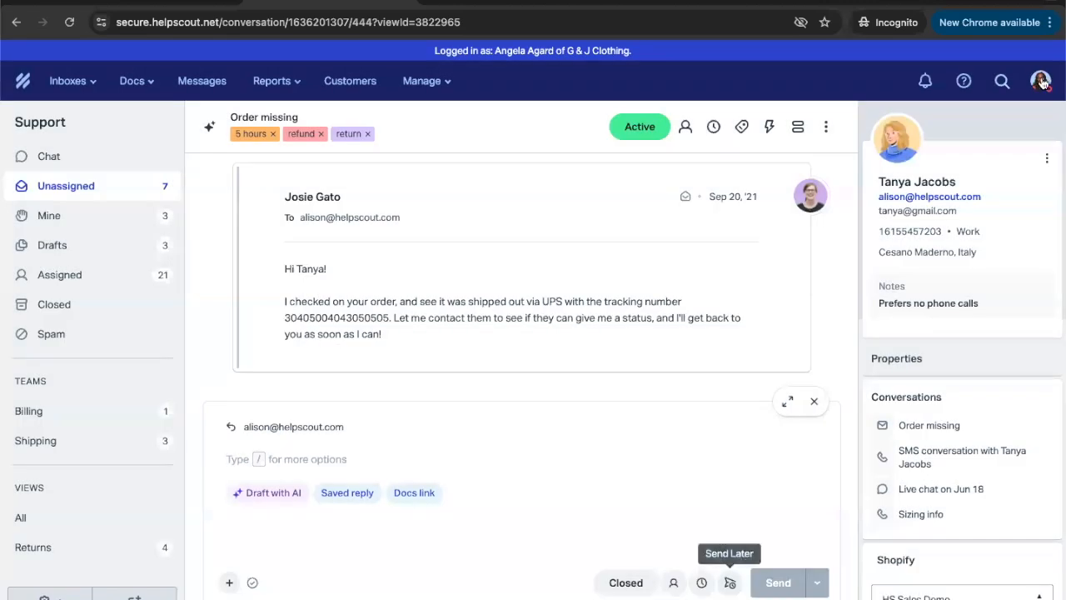
Step: Open your own user profile and examine its settings down to the Inbox 2 switch and the photo
click(1039, 83)
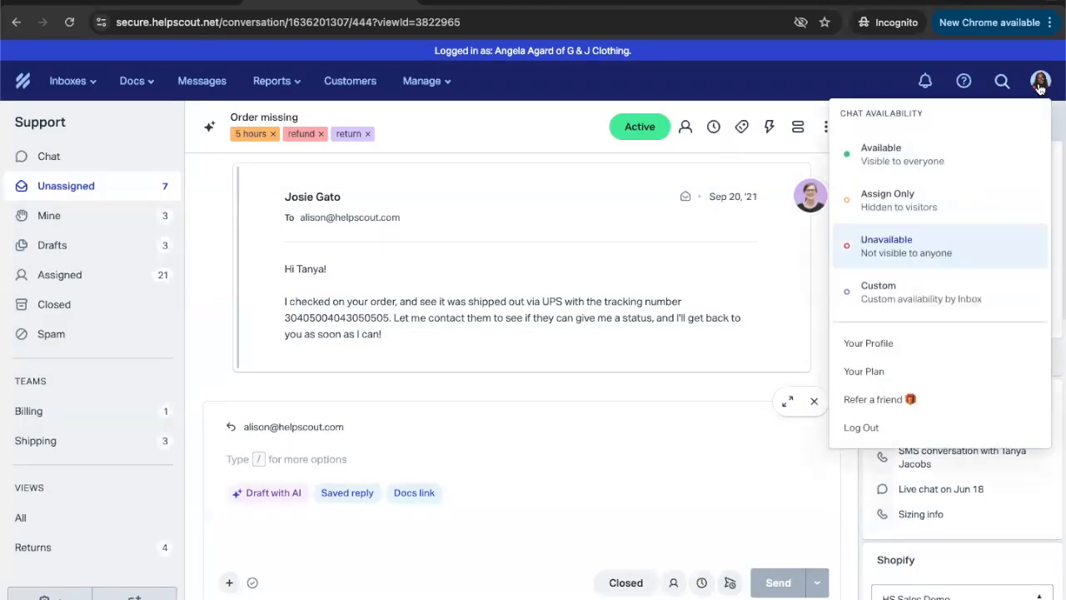
click(939, 345)
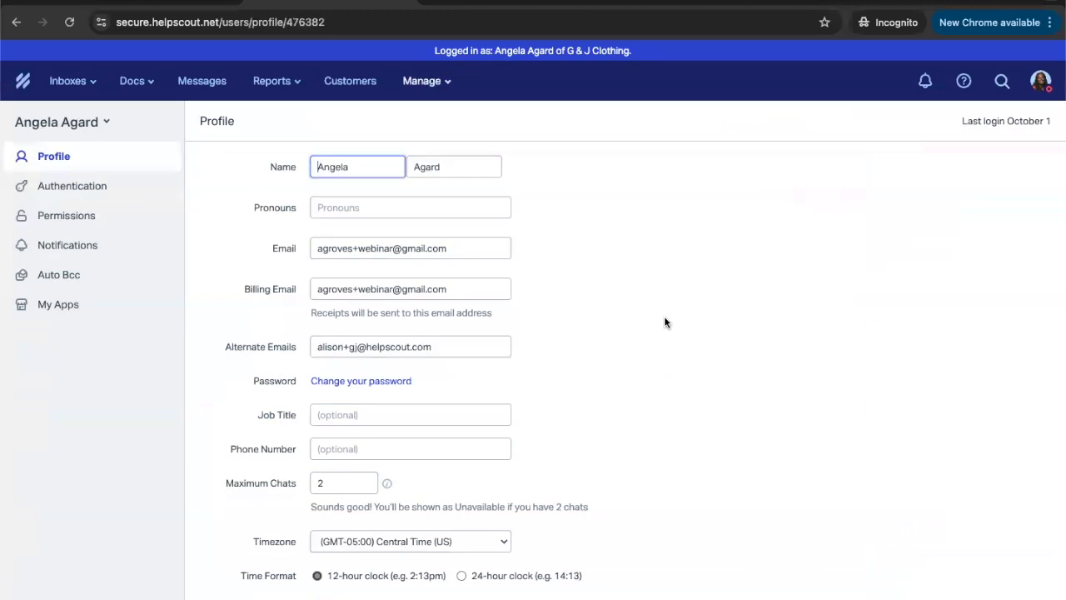
scroll(664, 321, down, 3)
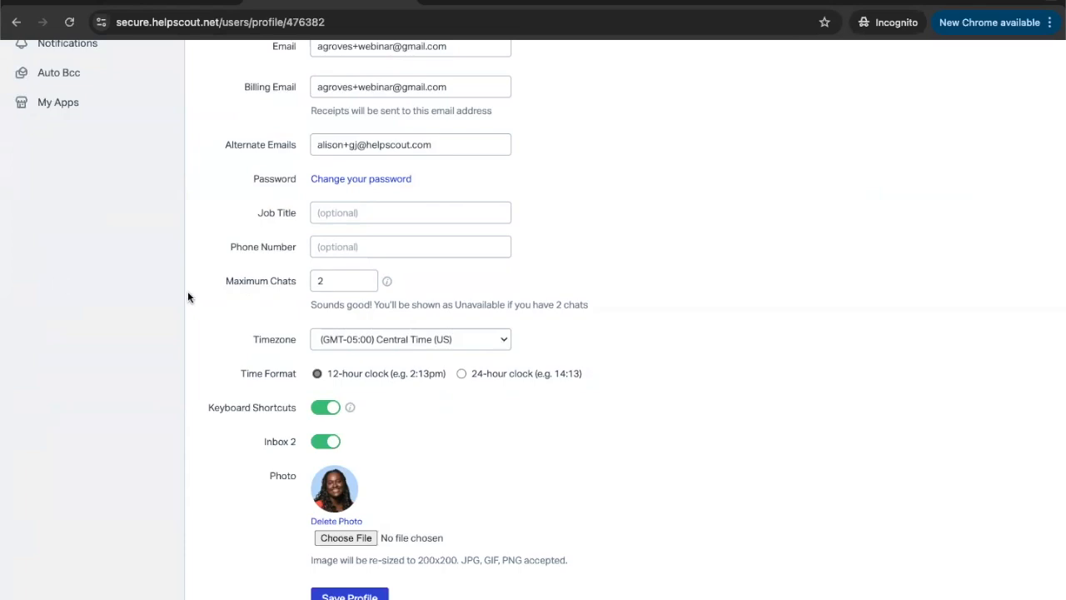
Step: Leave the profile settings for the dashboard and open the Support inbox's Unassigned conversations
scroll(192, 295, up, 3)
click(28, 87)
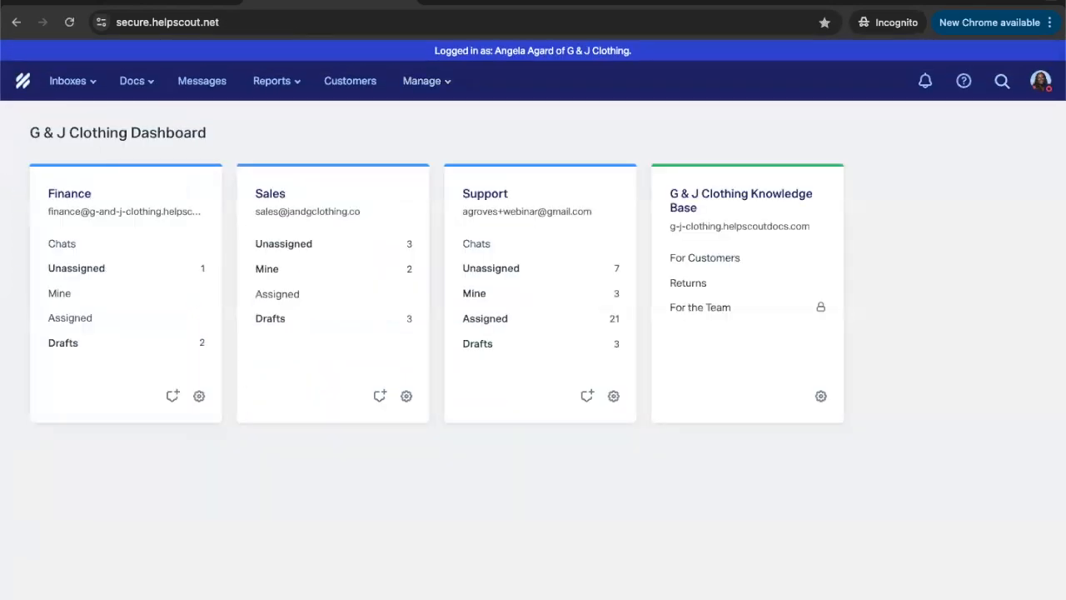
click(519, 266)
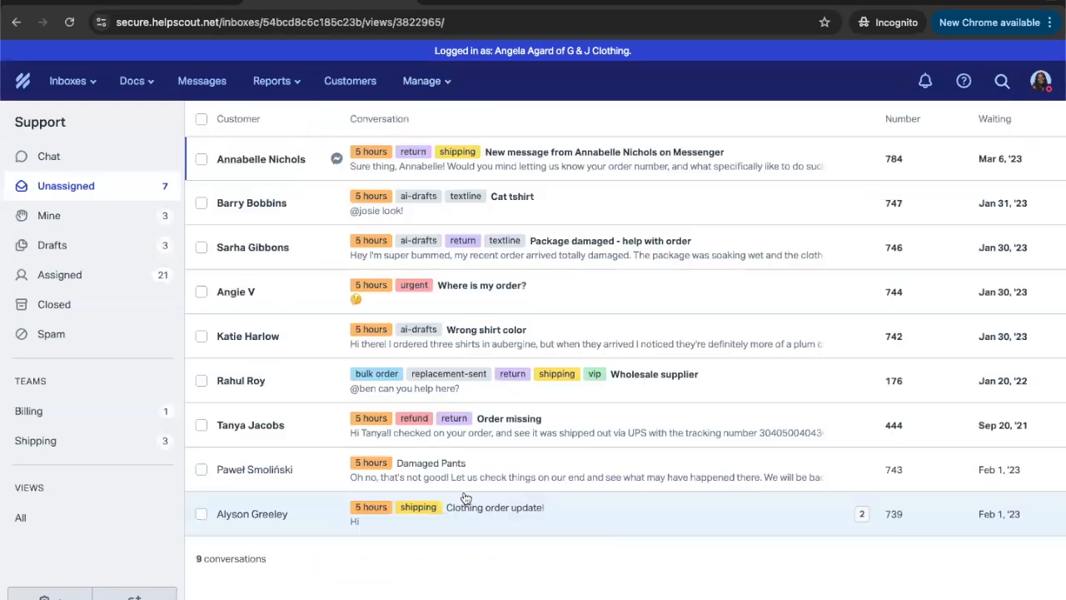
Step: View the conversations in the Support inbox's Returns view and the list of all custom views
click(79, 552)
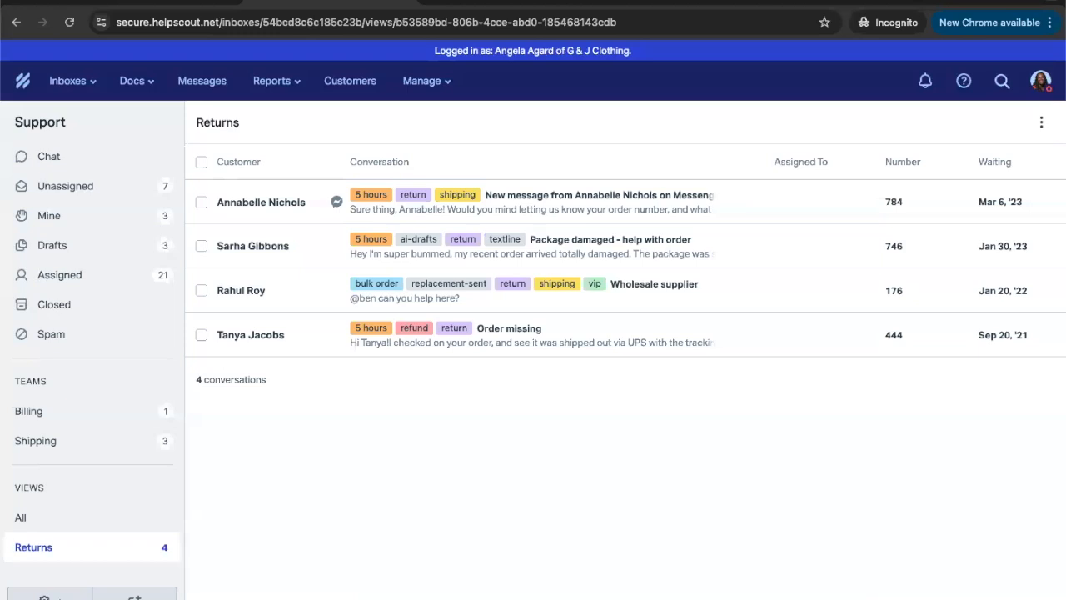
click(64, 518)
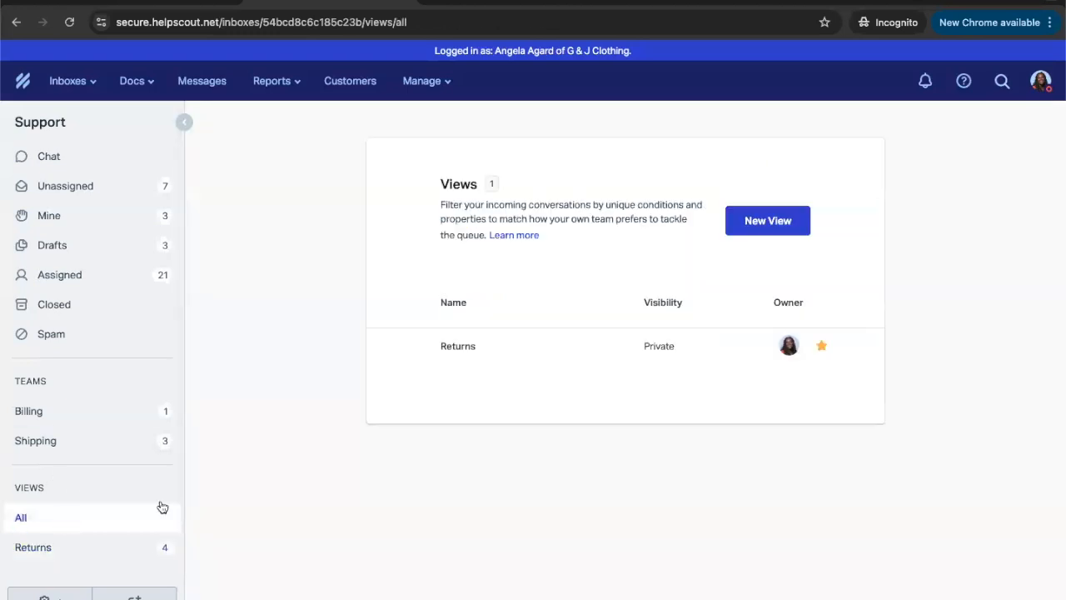
Step: Examine the filter conditions offered for a new view, close it without creating anything, and return to the Unassigned conversations
click(770, 223)
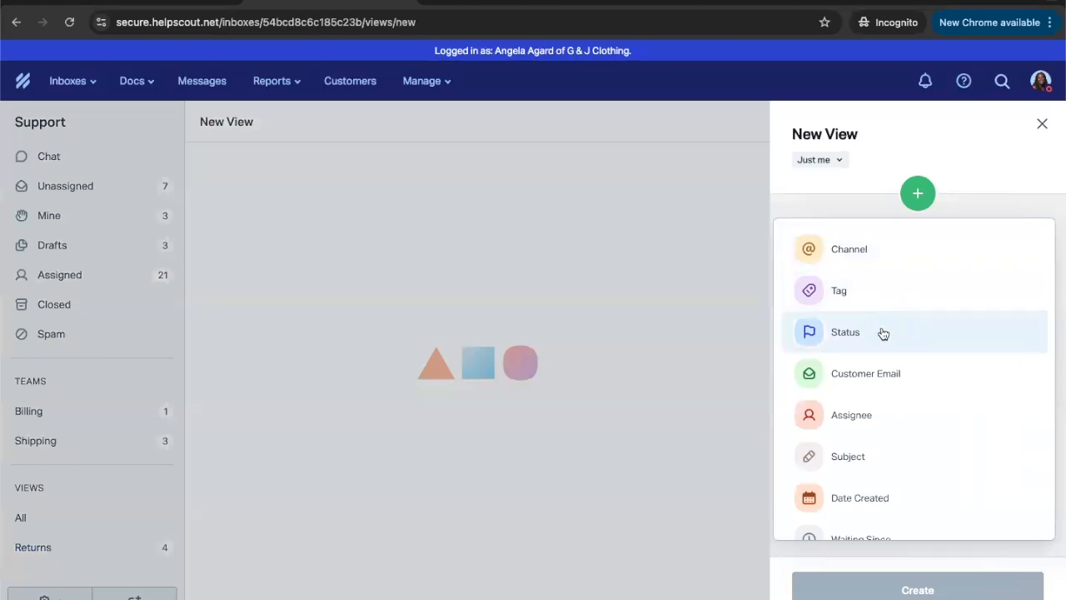
scroll(882, 332, down, 1)
scroll(885, 326, down, 1)
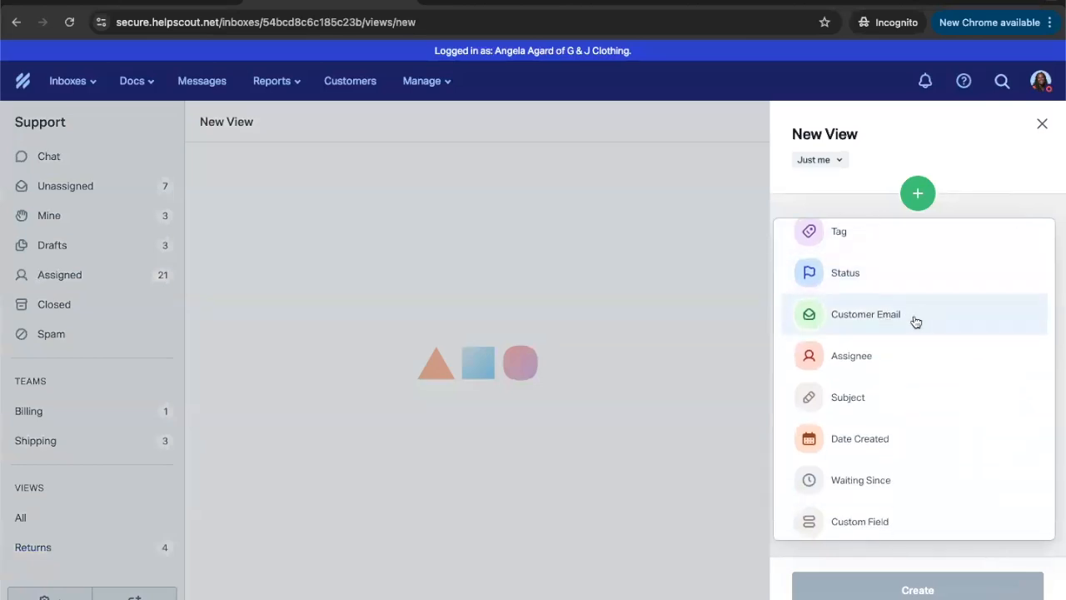
scroll(910, 323, down, 1)
scroll(910, 323, down, 1)
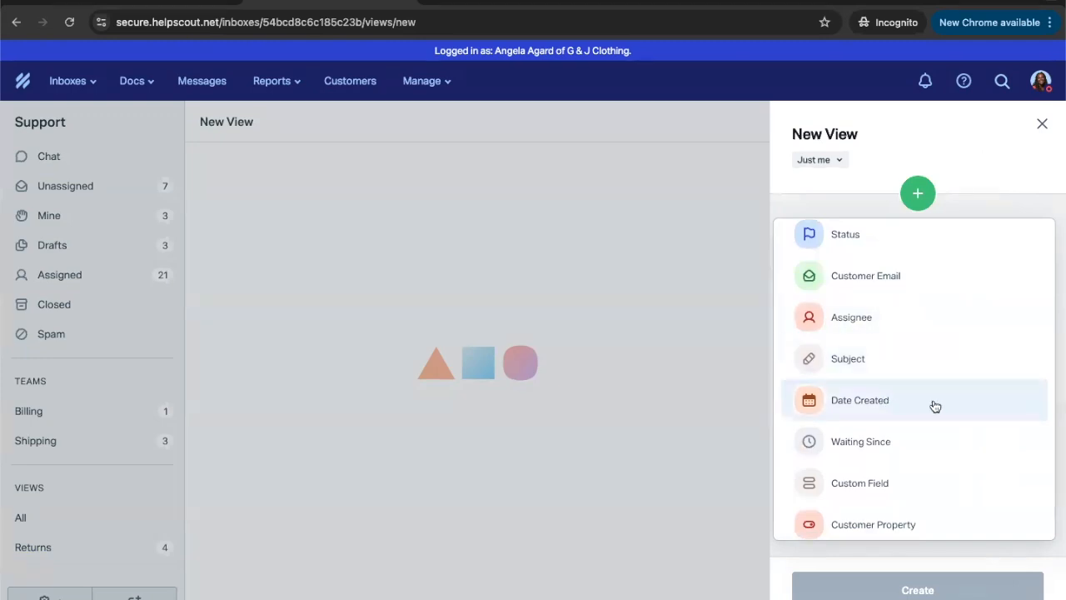
scroll(916, 421, down, 1)
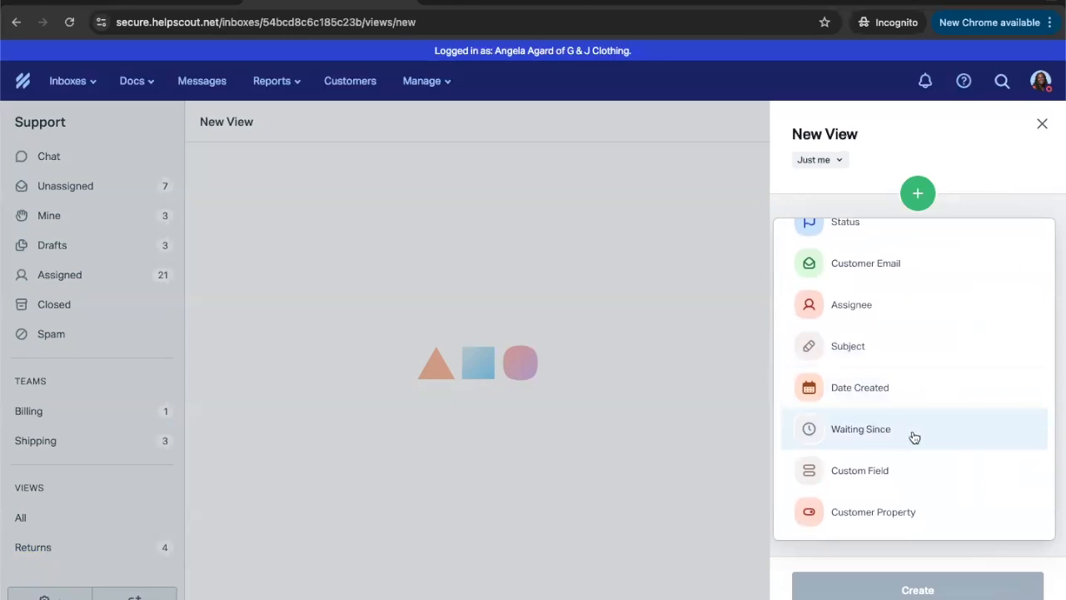
click(889, 515)
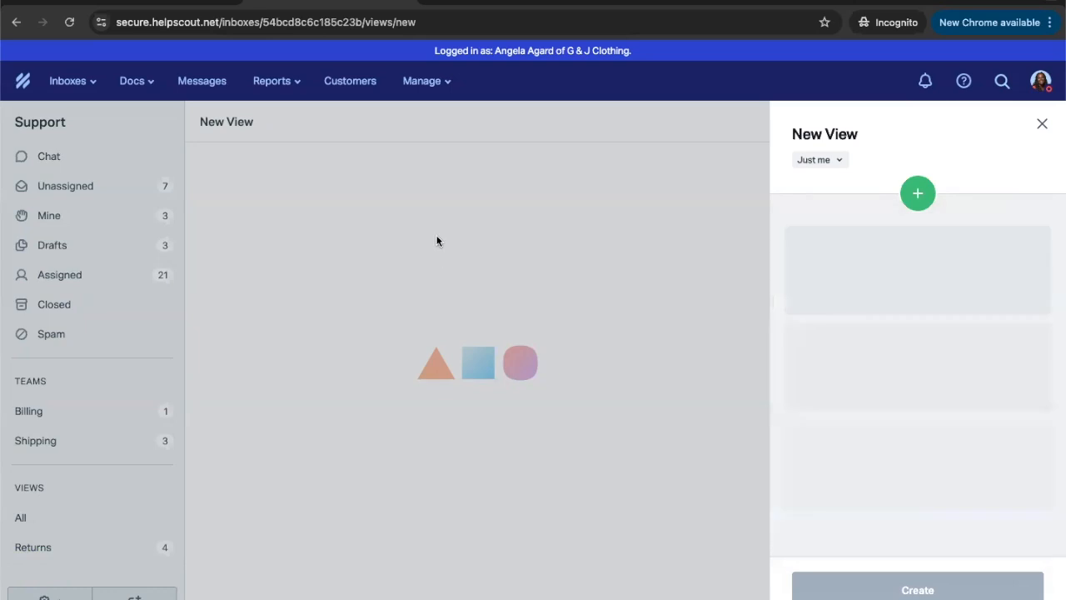
click(1041, 124)
click(66, 186)
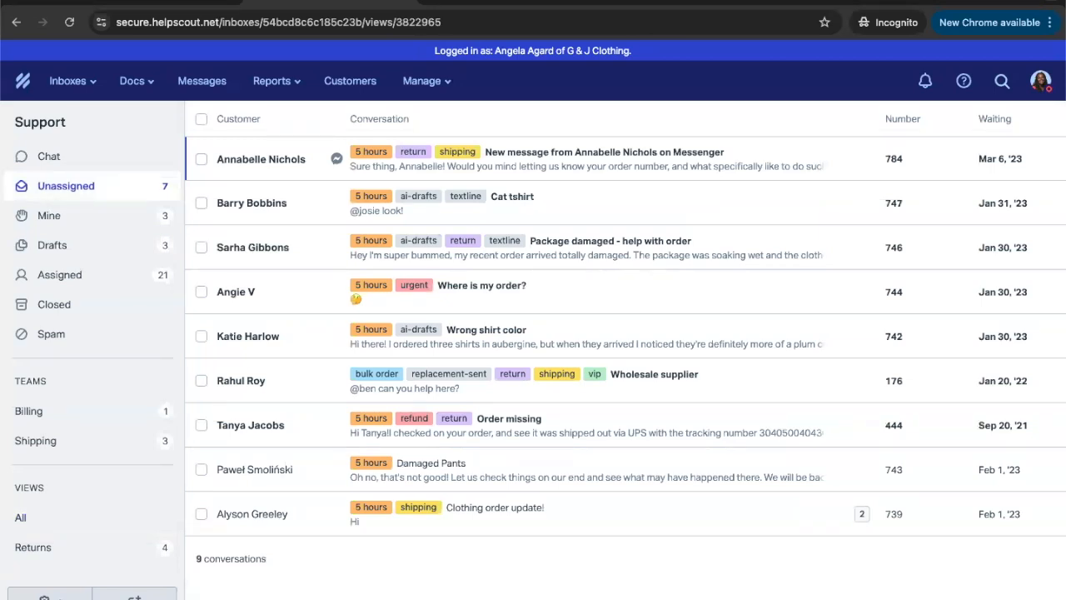
Step: Browse the inbox's command palette, look up the Returns view with "retur", and close the palette without running a command
key(ctrl+k)
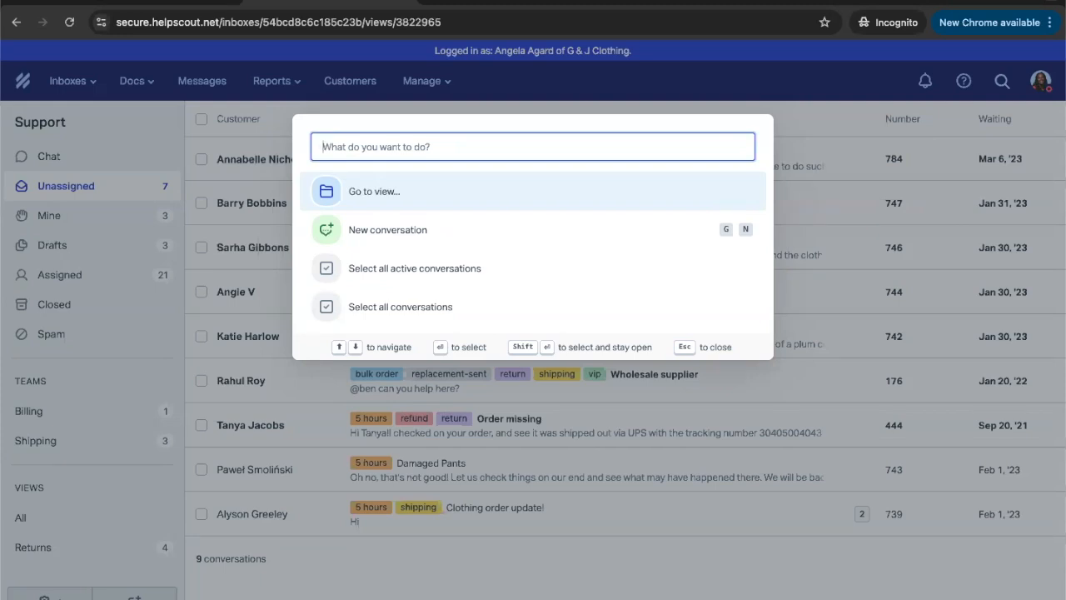
key(Down)
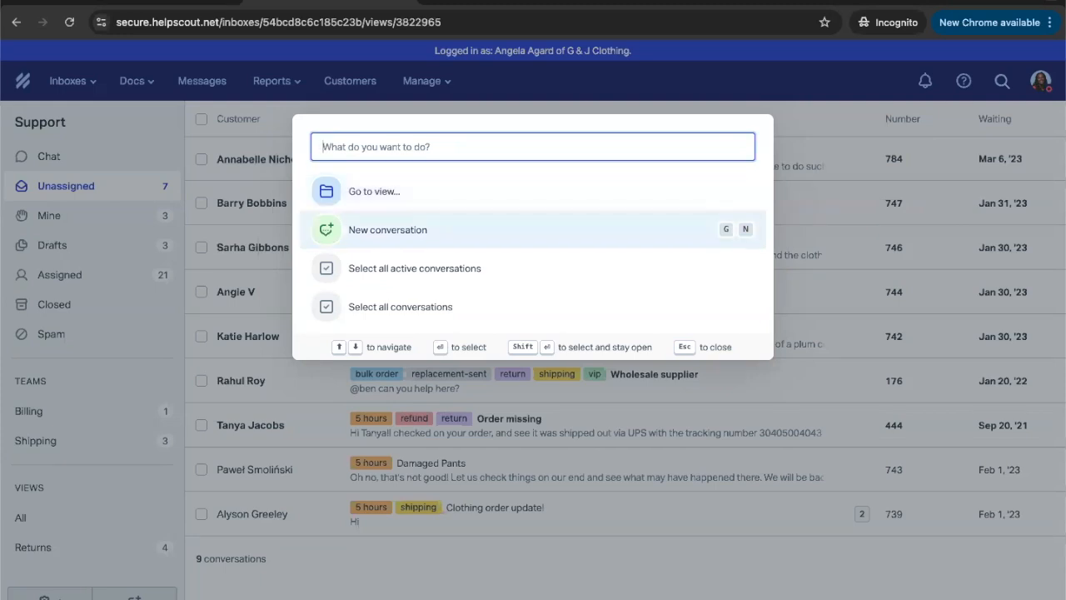
key(Down)
key(Down)
key(Down)
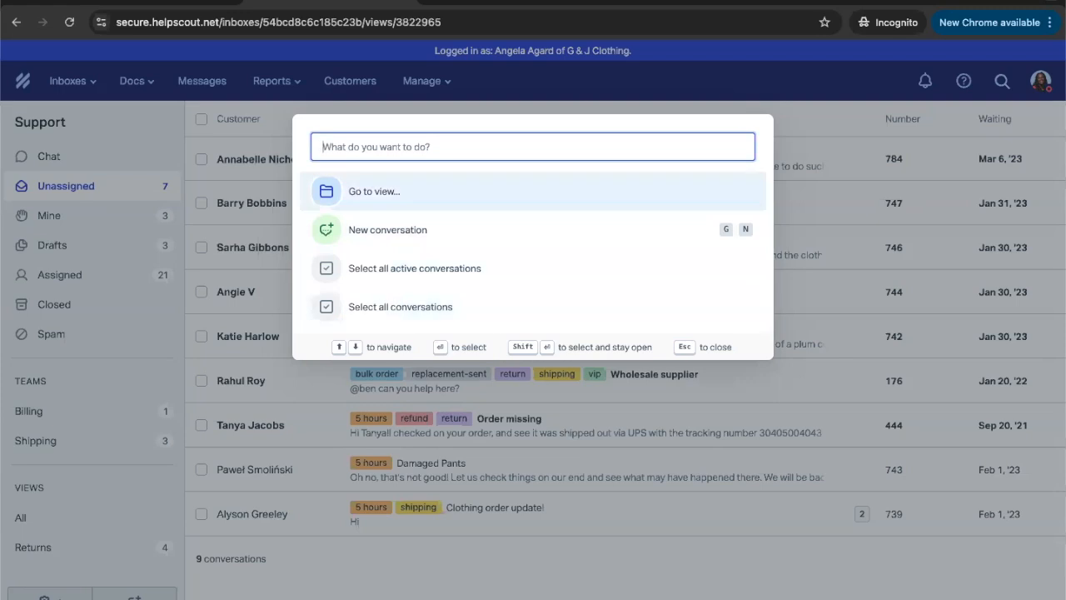
text(retur)
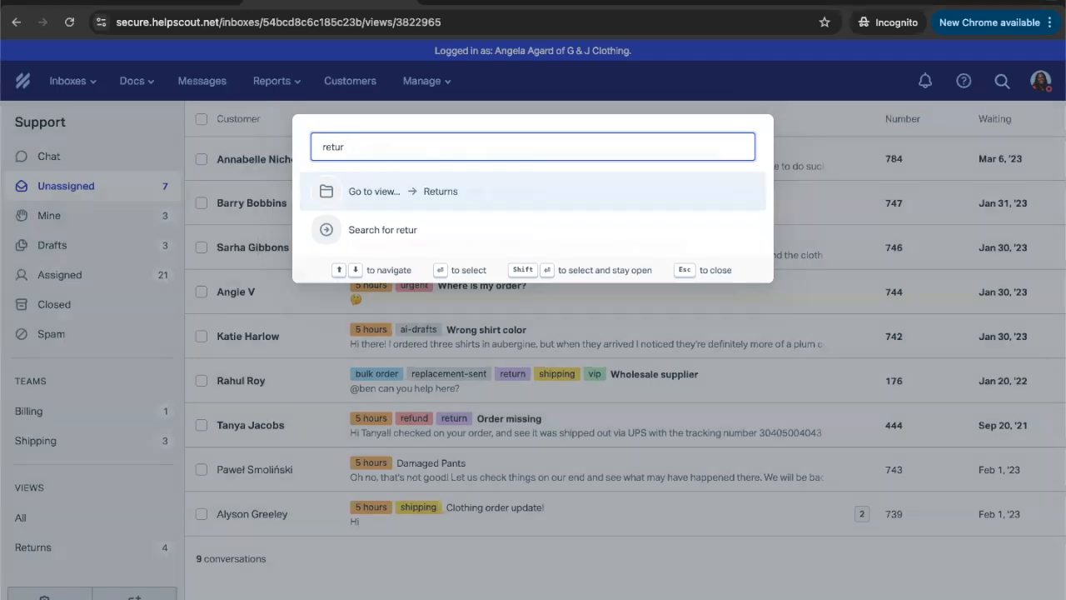
key(Escape)
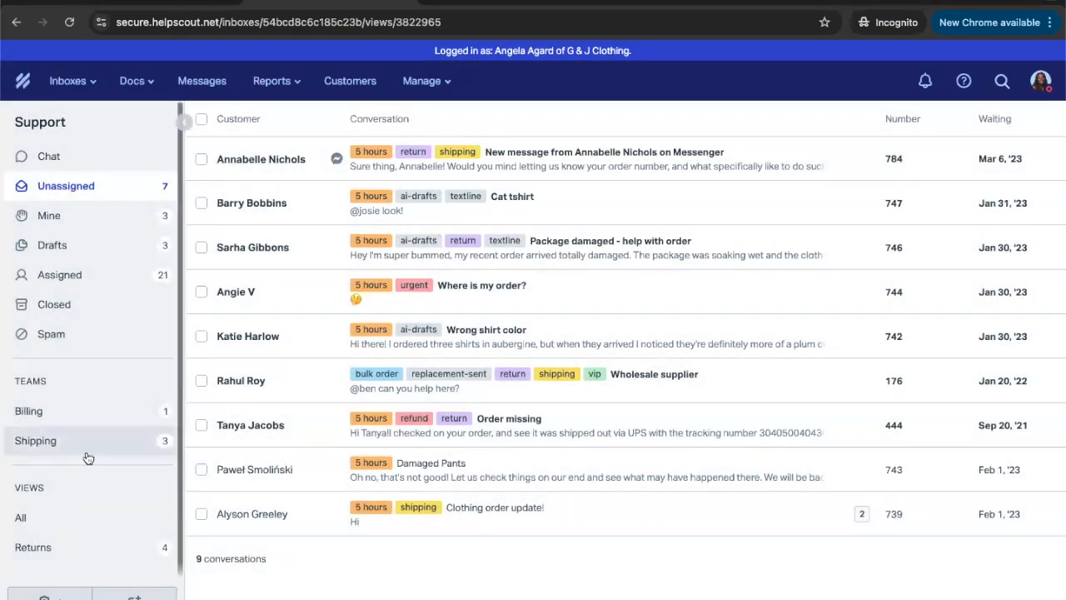
key(ctrl+k)
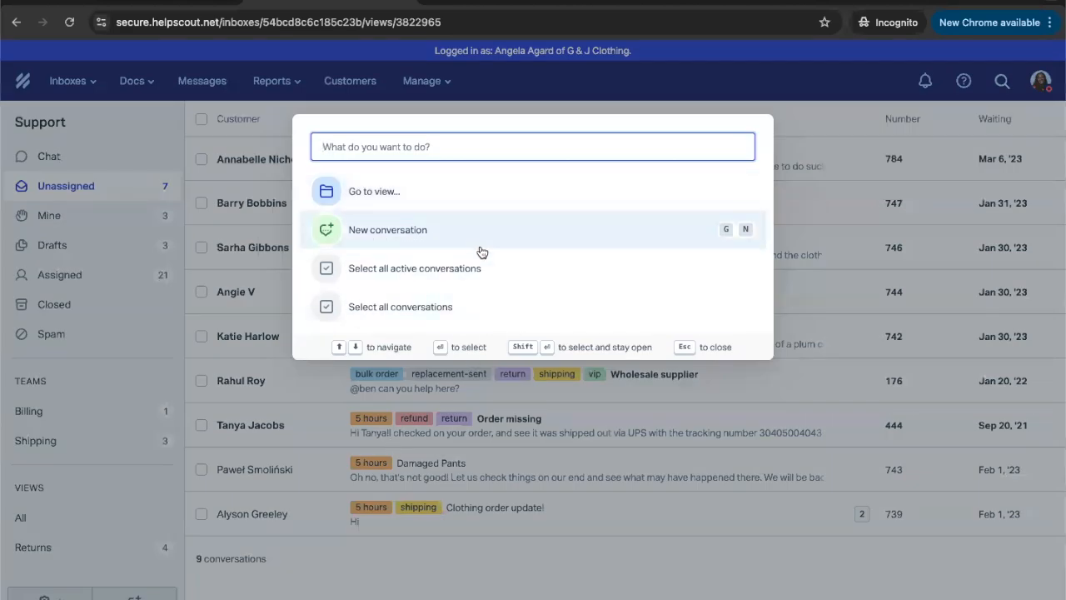
key(Escape)
Step: Open the Order missing conversation and examine the commands its command palette offers, from changing status to viewing conversation history
click(557, 425)
key(ctrl+k)
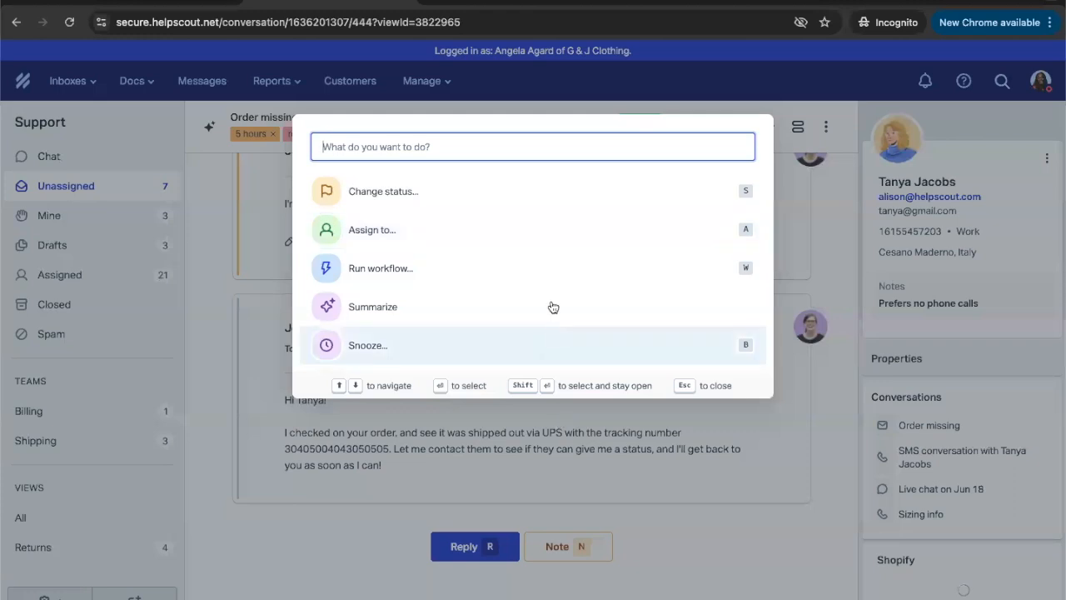
scroll(543, 243, down, 1)
key(Down)
key(Down)
key(Up)
key(Up)
key(Down)
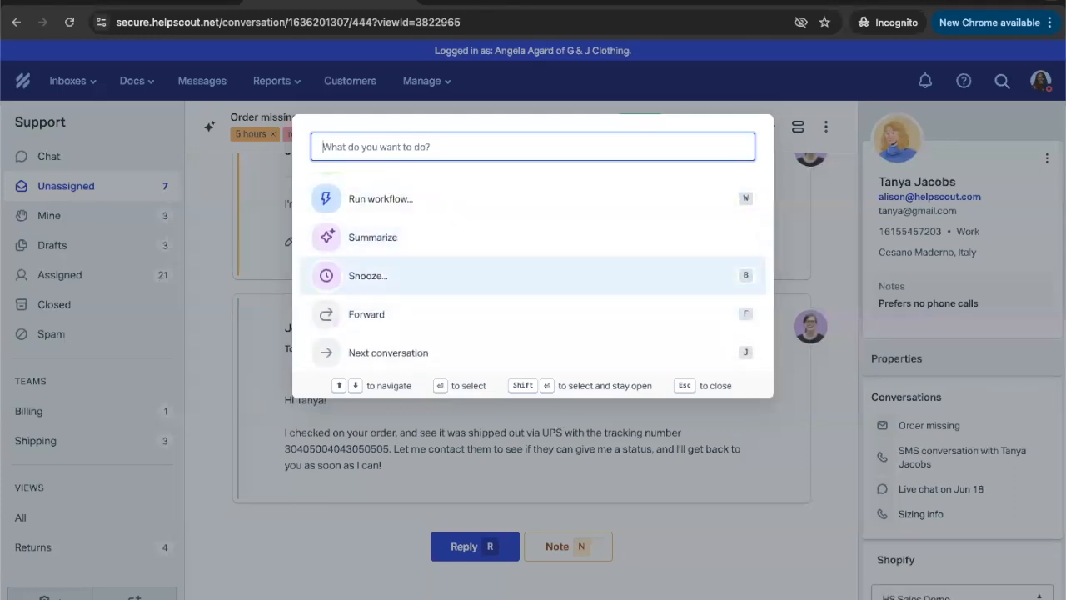
key(Up)
key(Up)
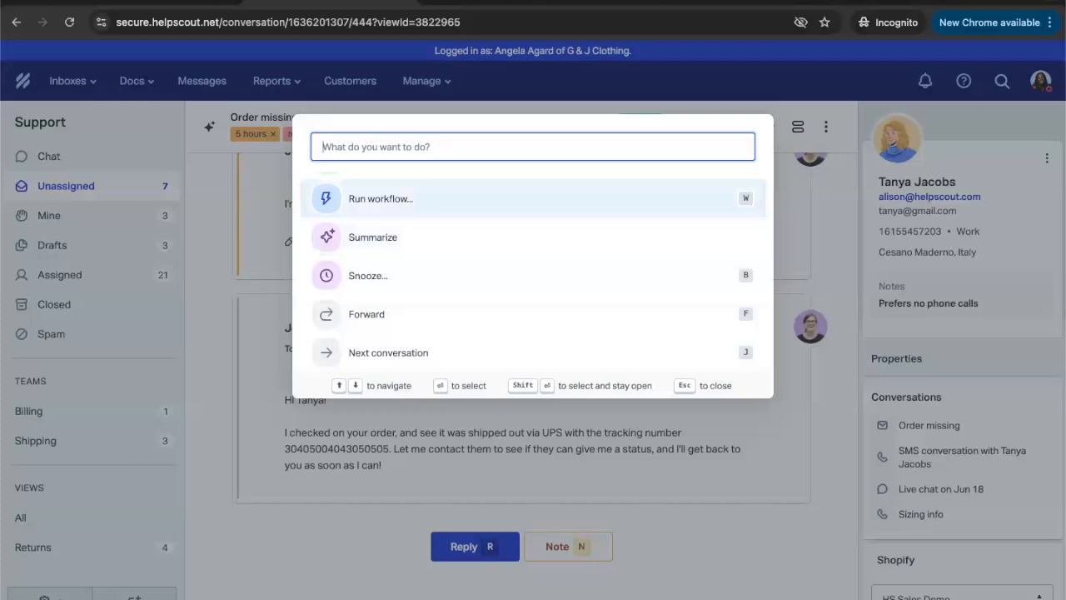
key(Down)
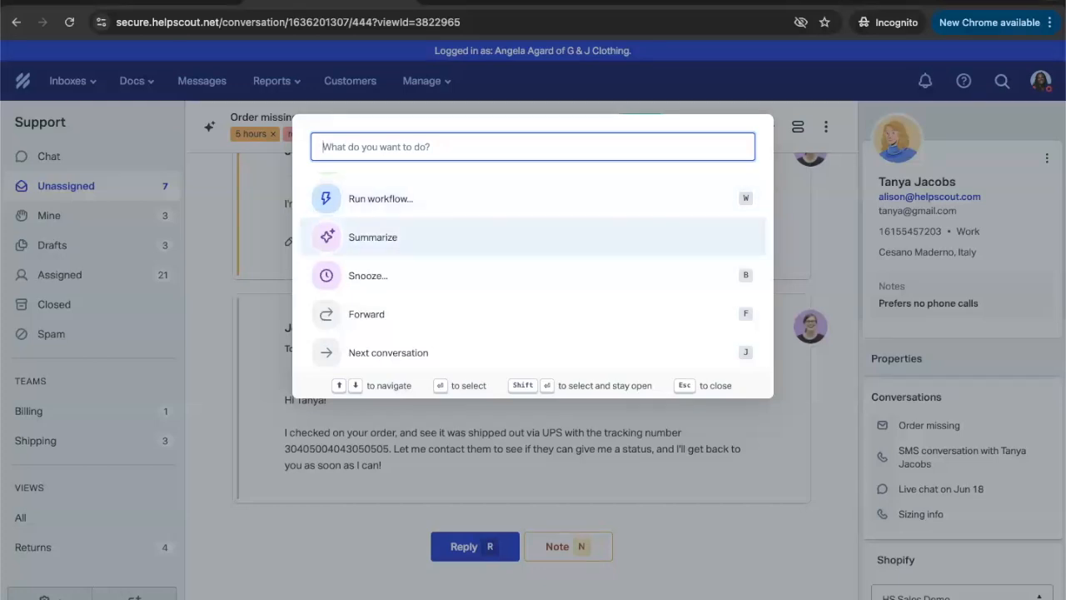
key(Down)
key(Down)
key(Down)
key(Down)
key(Down)
key(Down)
key(Down)
key(Down)
key(Down)
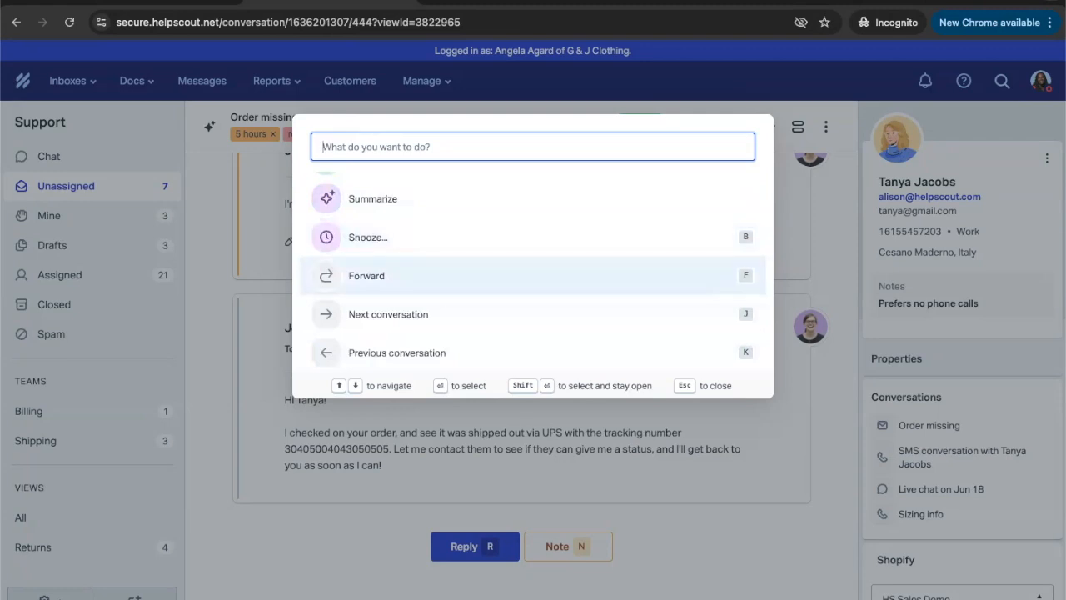
key(Down)
key(Down)
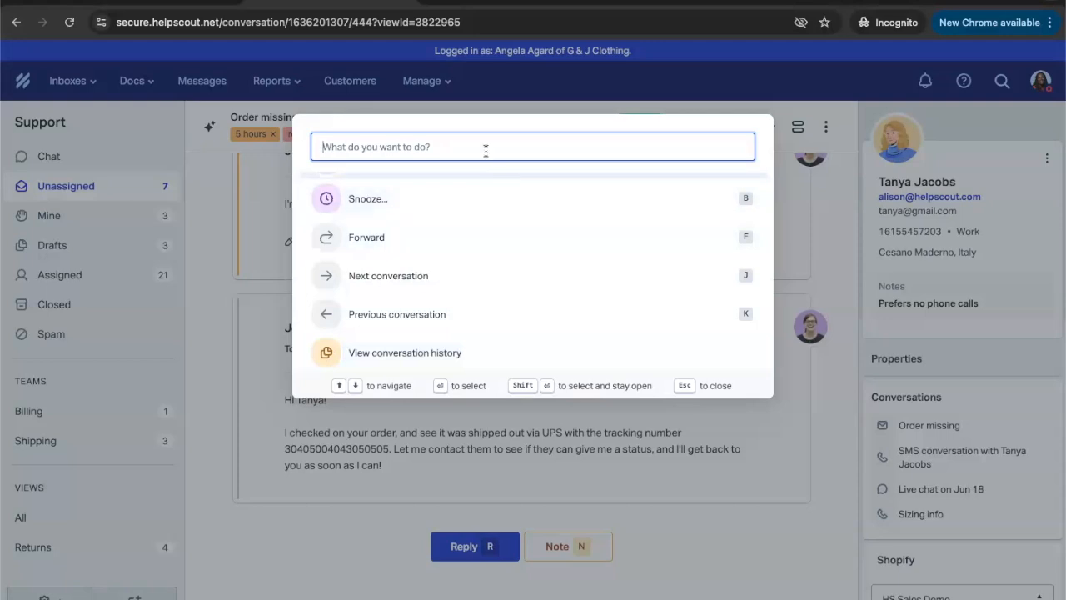
Step: Run the Confetti command twice from the command palette in the Order missing conversation
text(confetti)
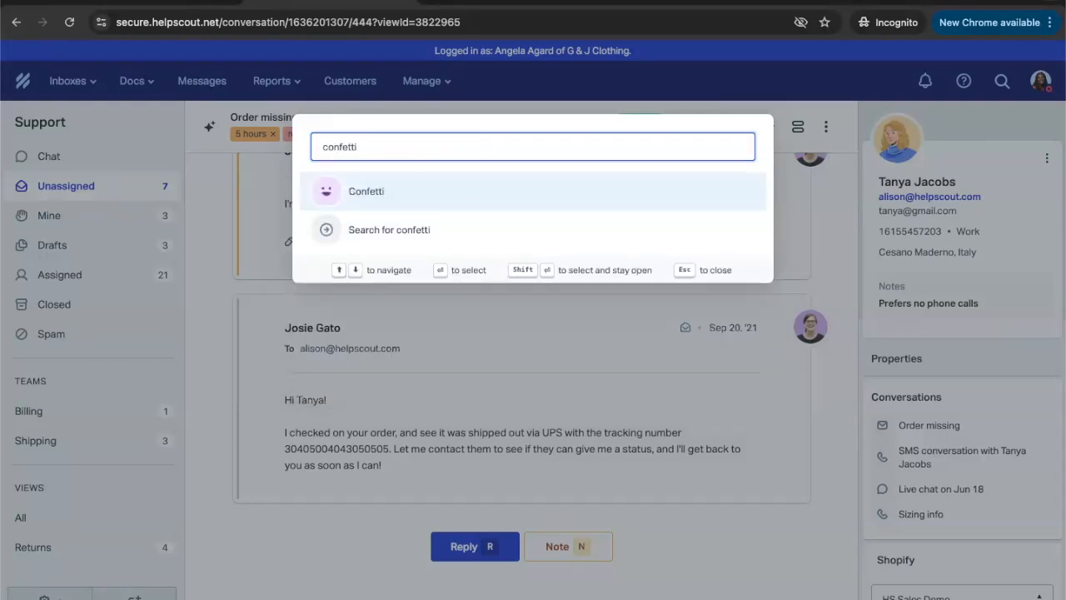
key(Return)
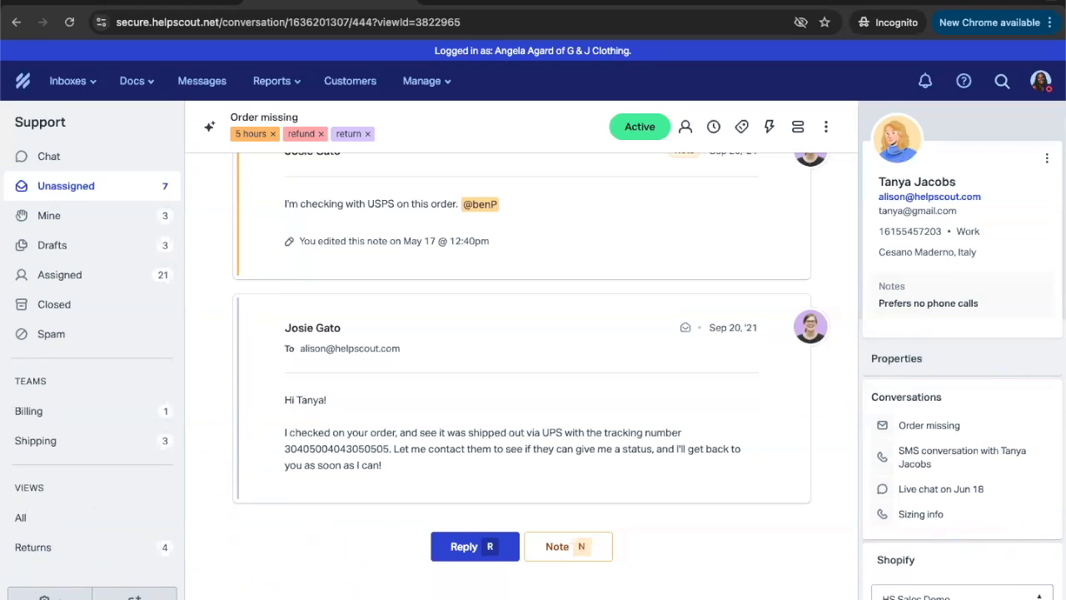
key(super+k)
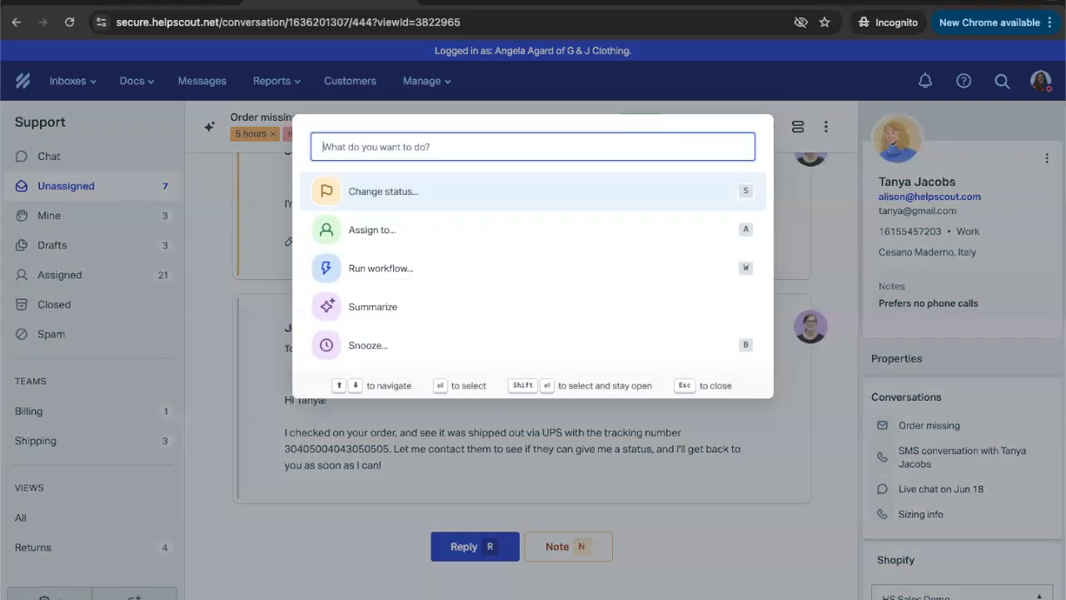
text(conk)
key(BackSpace)
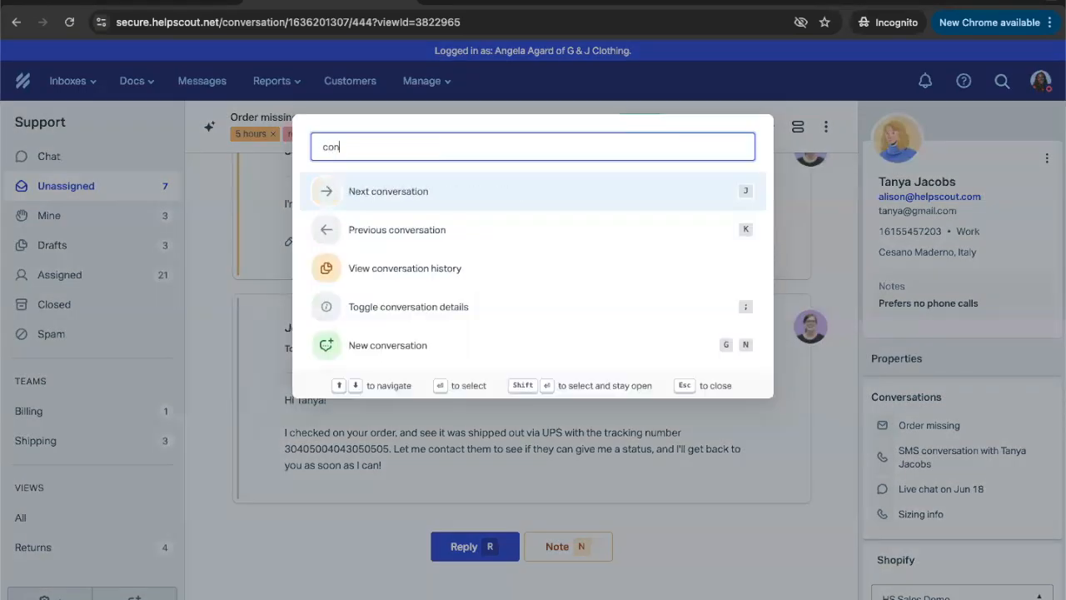
text(fetti)
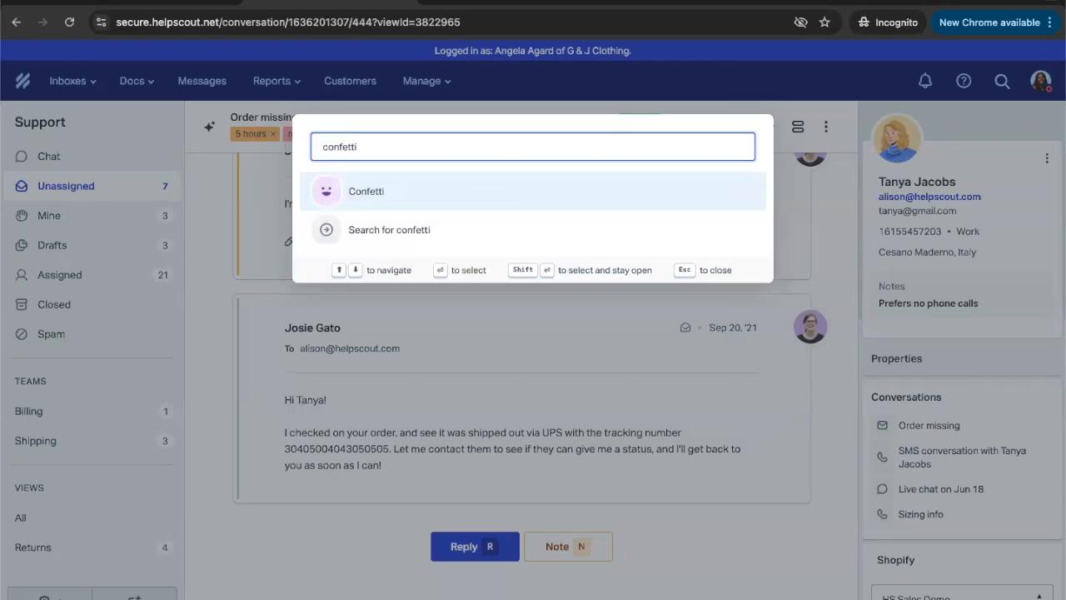
key(Return)
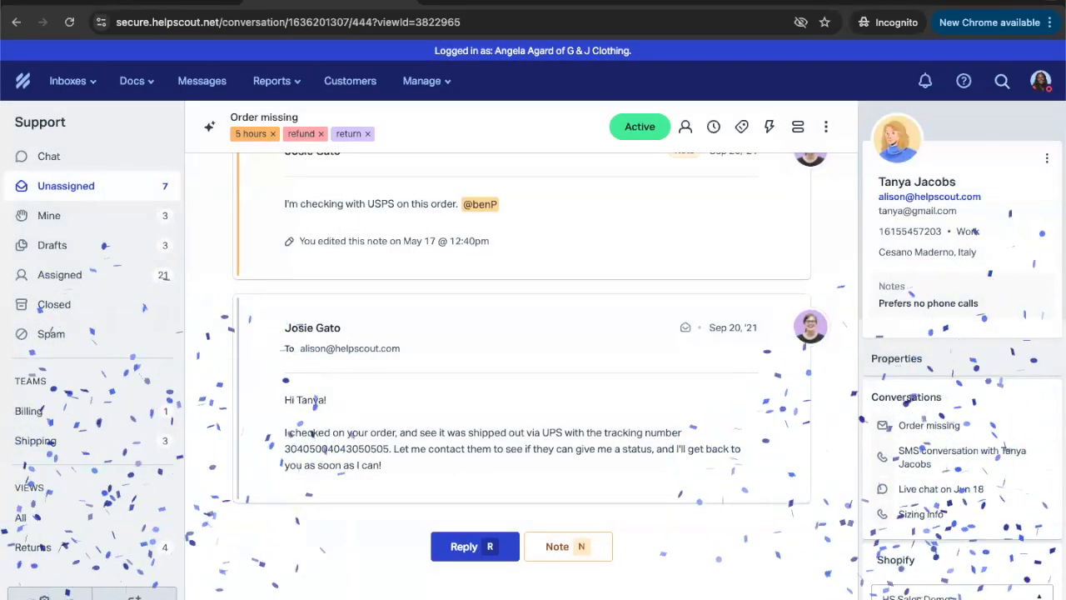